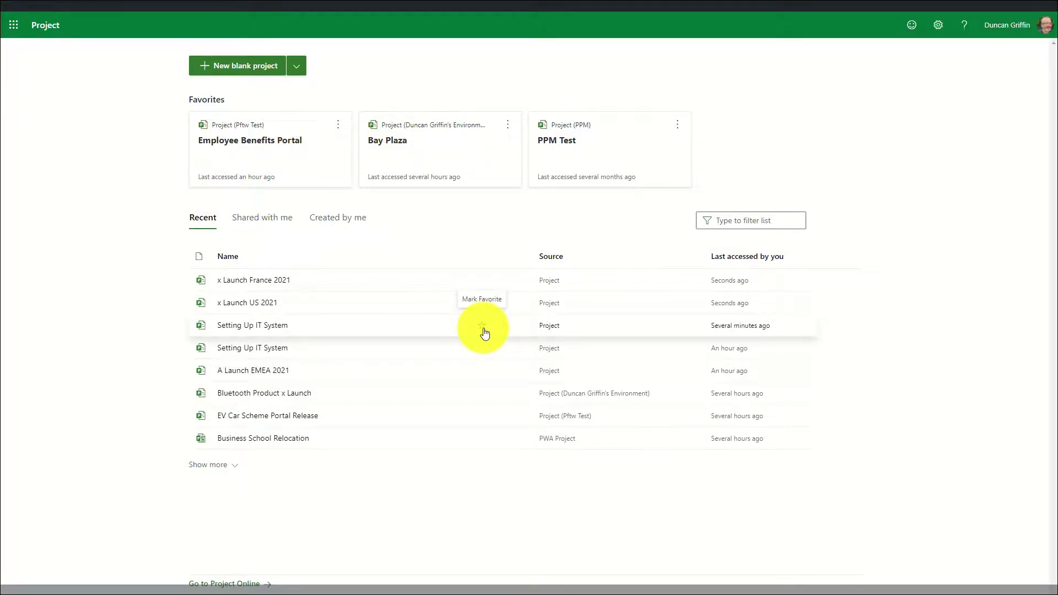
- Star Setting Up IT System as a favourite, then check the Shared with me and Created by me lists
left_click(483, 327)
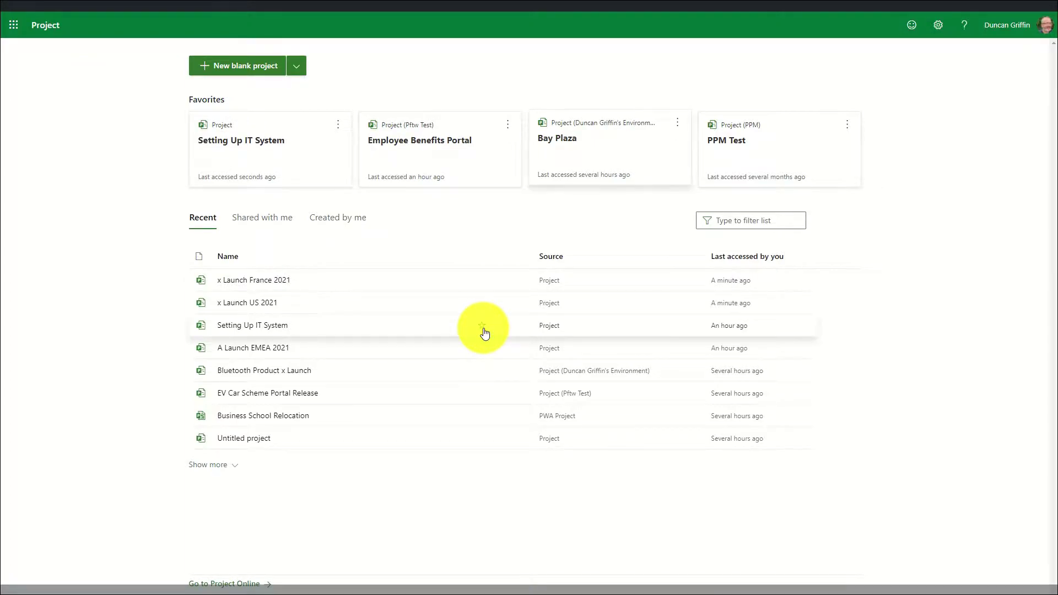
left_click(266, 221)
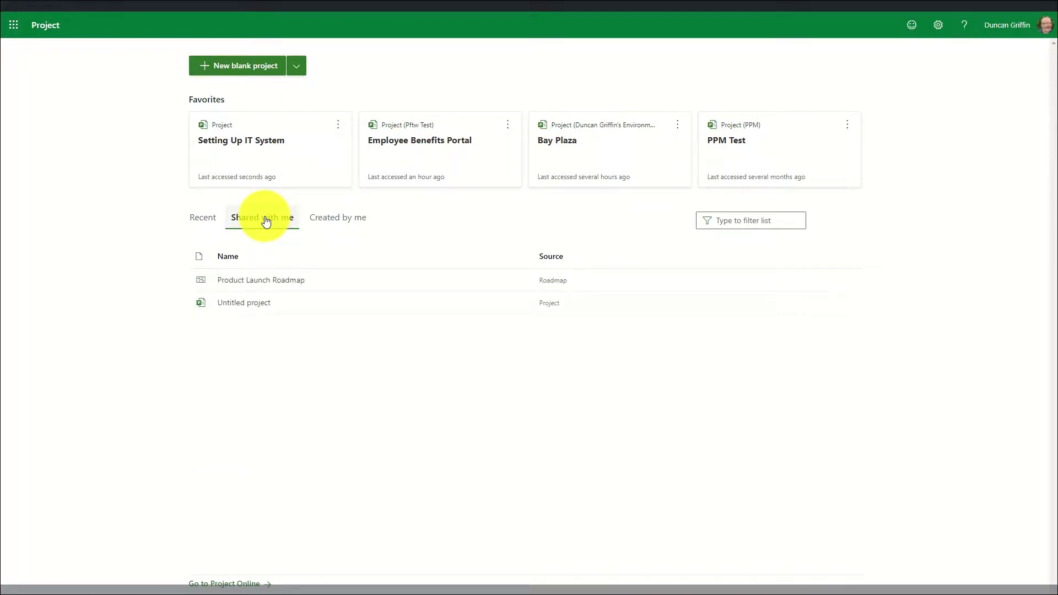
left_click(335, 226)
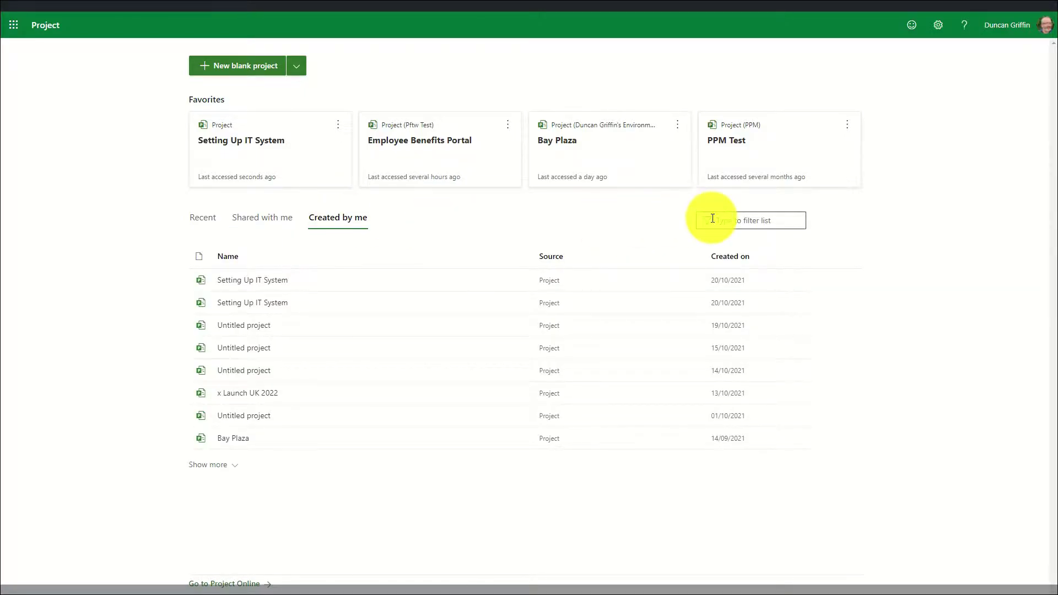
- Filter the project list by 'se' and open Setting Up IT System
left_click(745, 219)
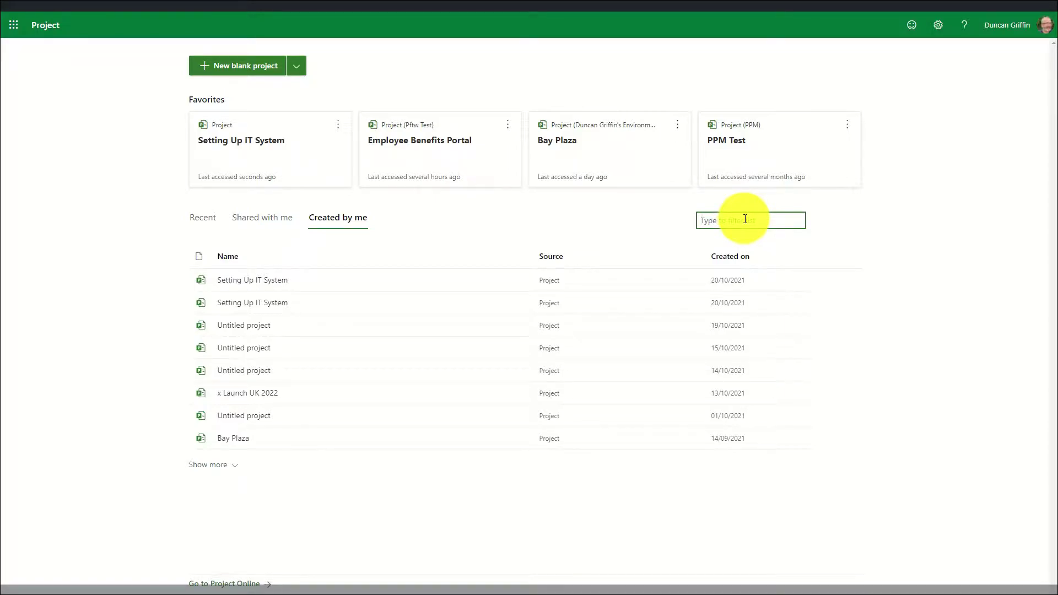
type("se")
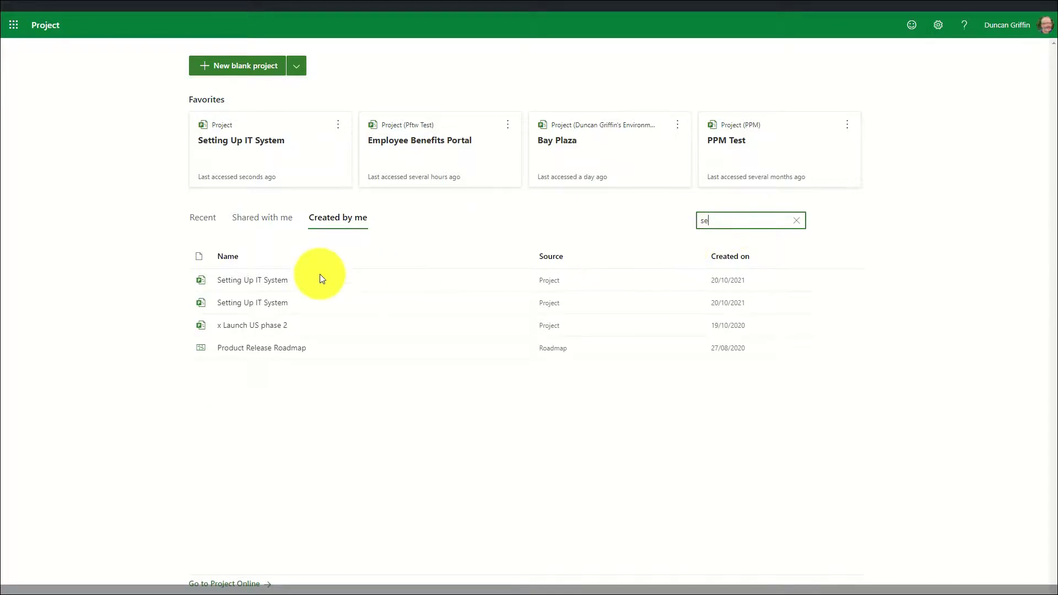
left_click(269, 281)
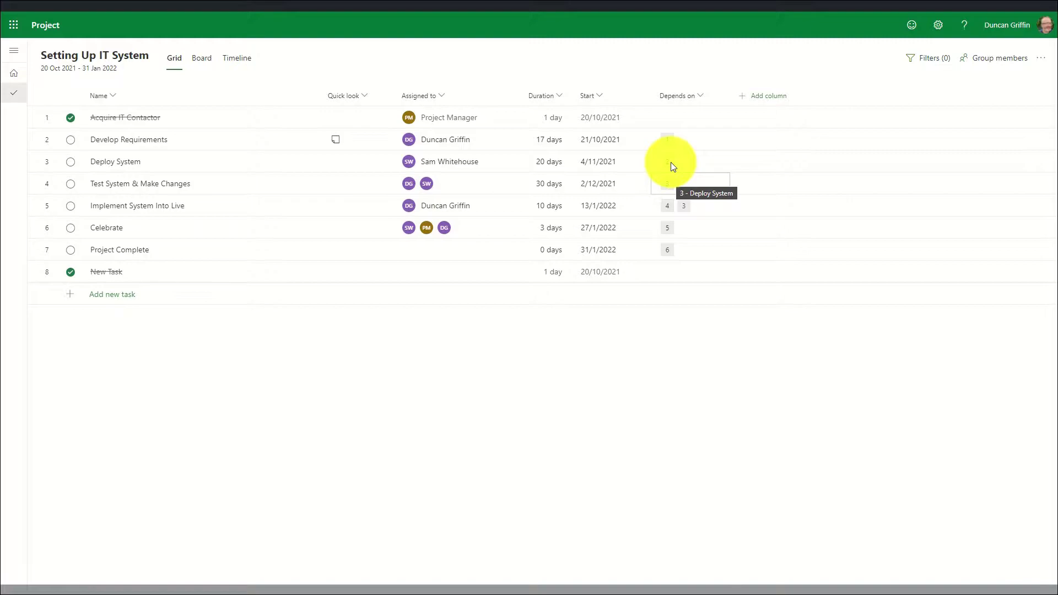
- Show the fields available as new grid columns, such as % complete, Bucket, Effort and Finish
left_click(764, 101)
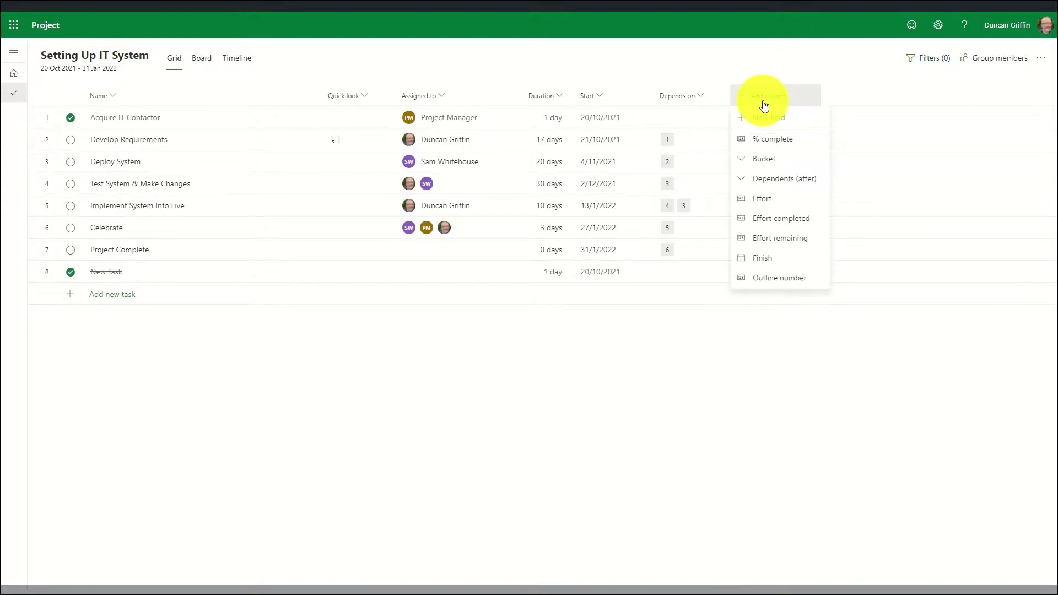
- Create a new Date-type field named Deadline and add it as a grid column
key("Down")
key("Down")
key("Down")
key("Down")
key("Down")
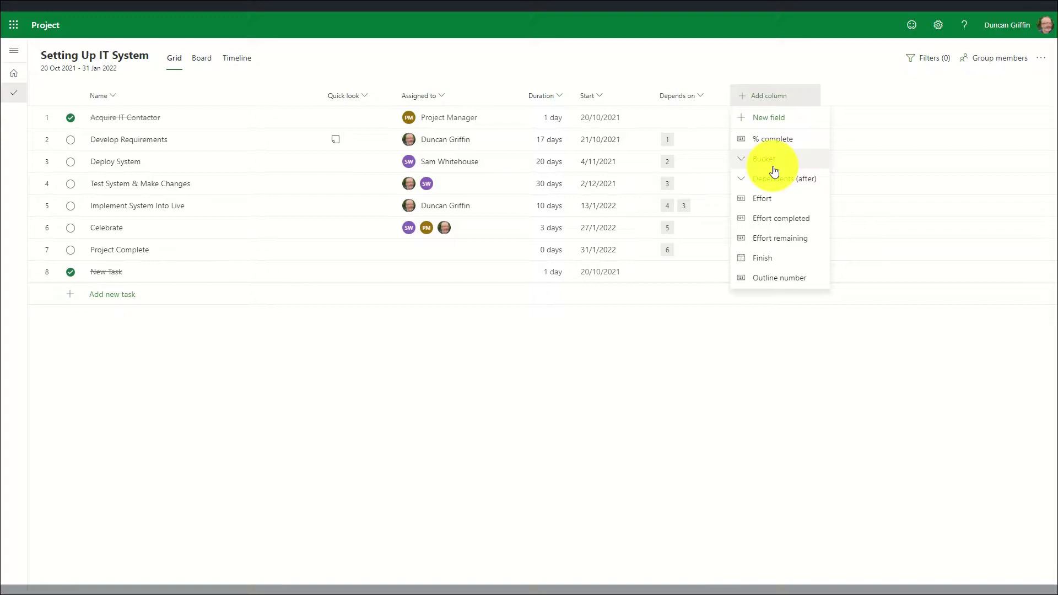
left_click(770, 122)
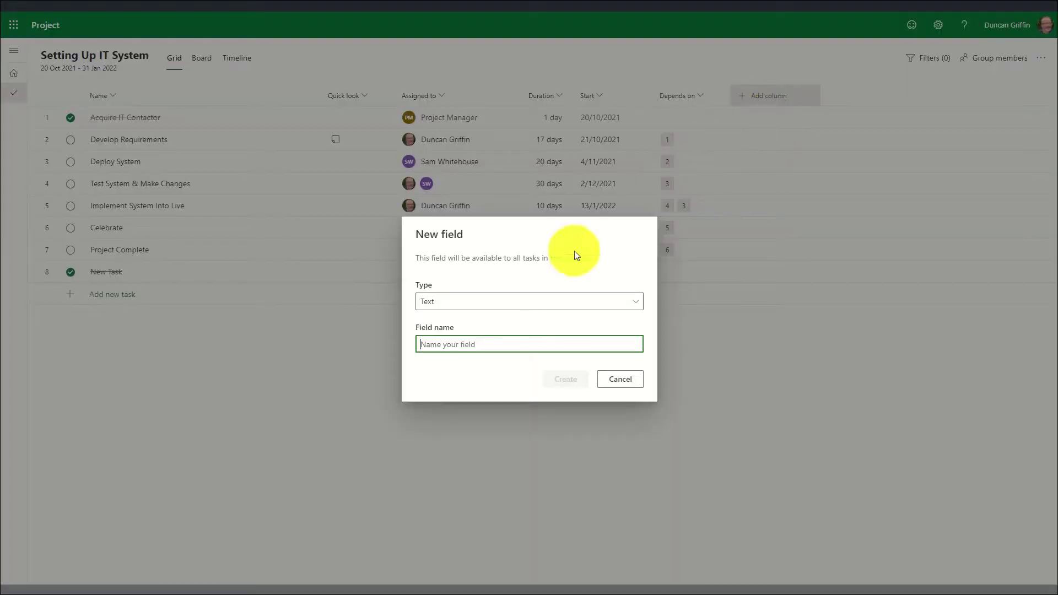
left_click(503, 302)
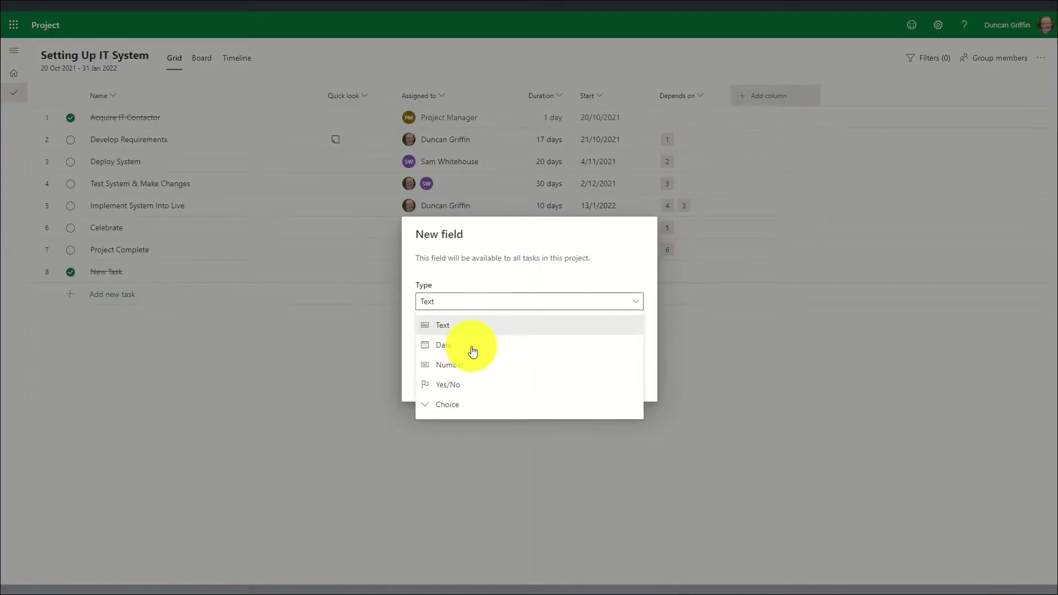
left_click(473, 351)
left_click(471, 343)
type("Deadline")
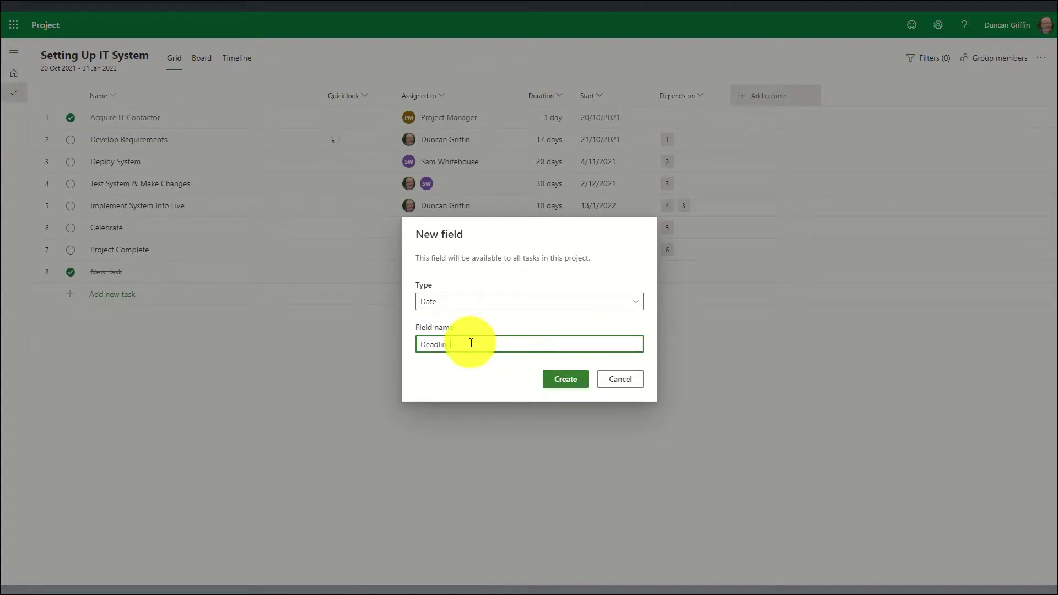
left_click(567, 379)
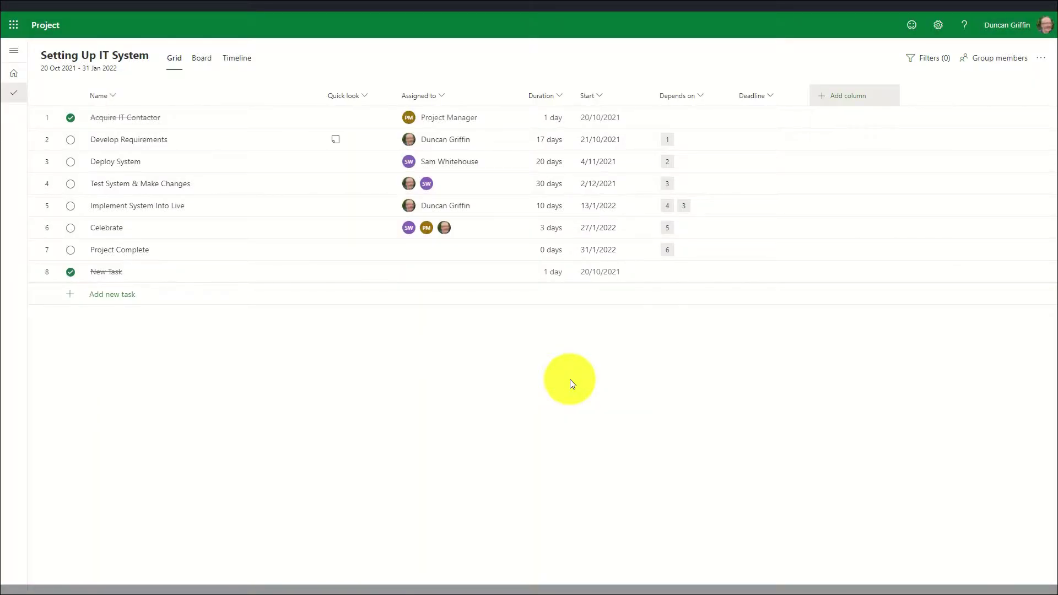
left_click(939, 59)
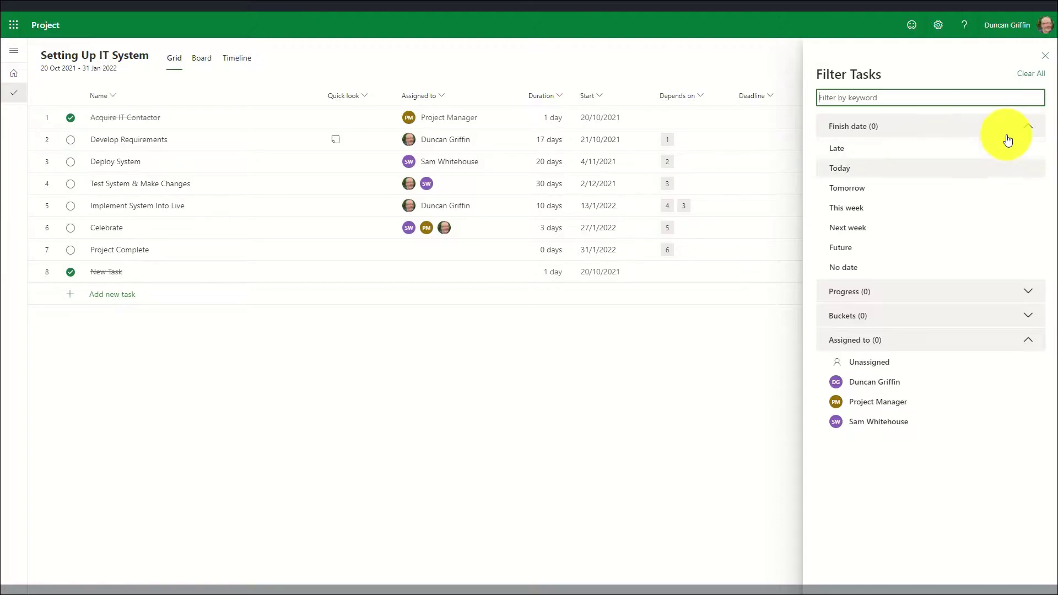
left_click(1028, 295)
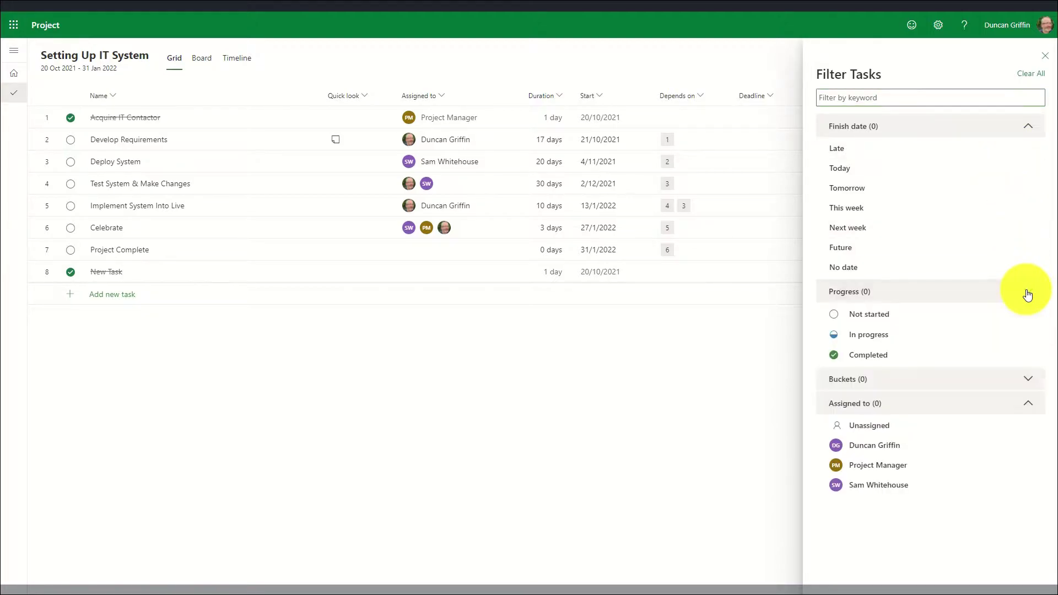
left_click(1025, 384)
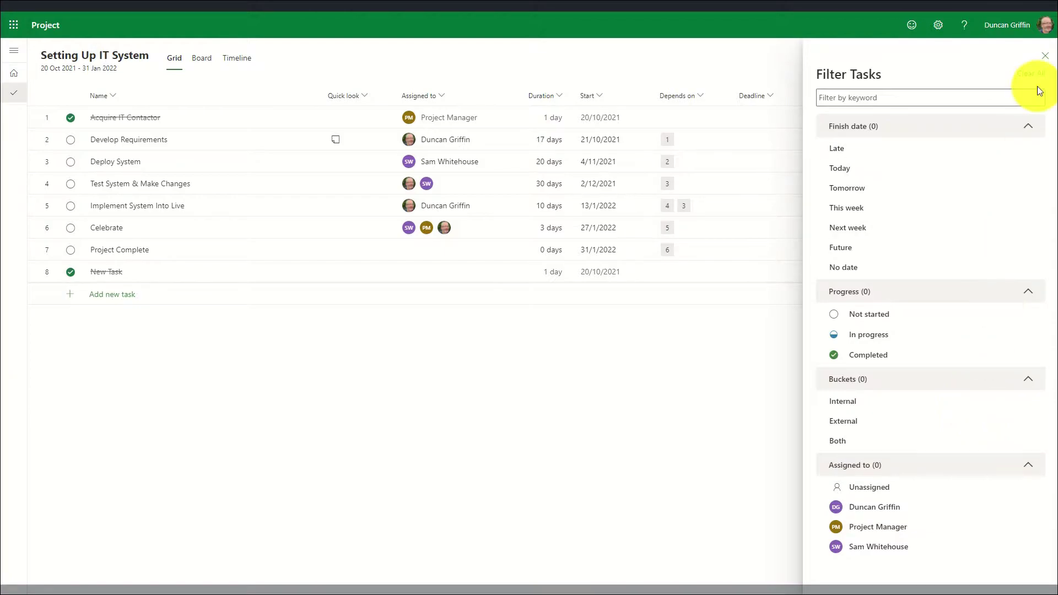
left_click(1044, 56)
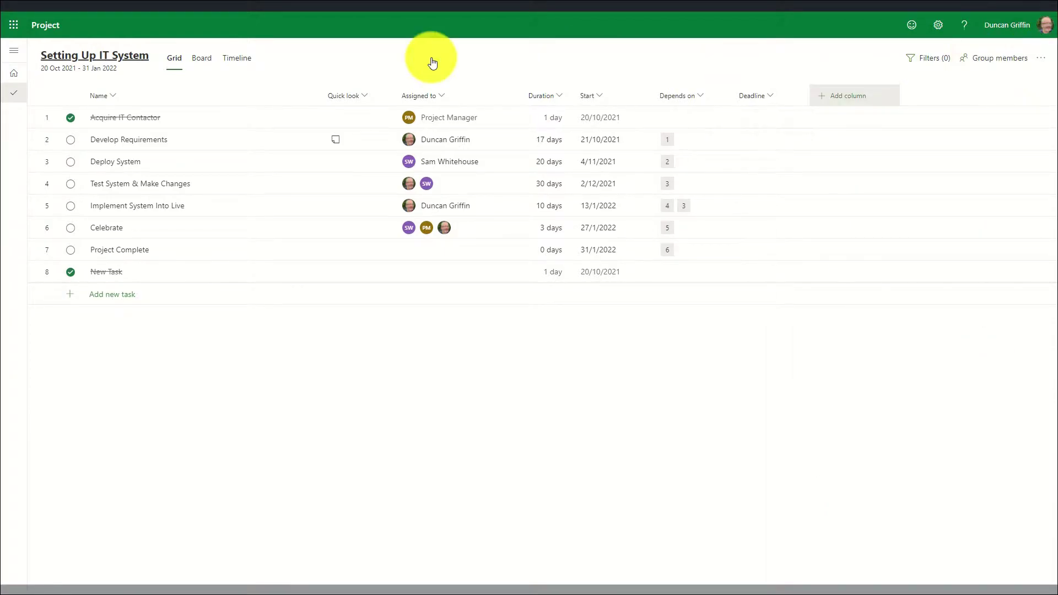
left_click(208, 62)
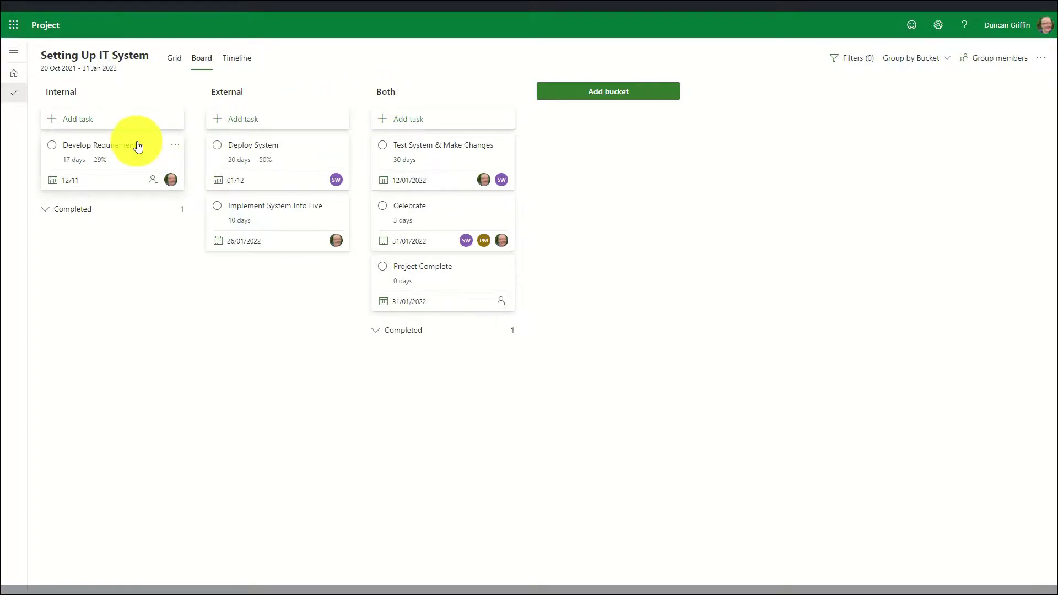
- Move the Implement System Into Live card from the External bucket to Internal
left_click_drag(266, 208, 88, 206)
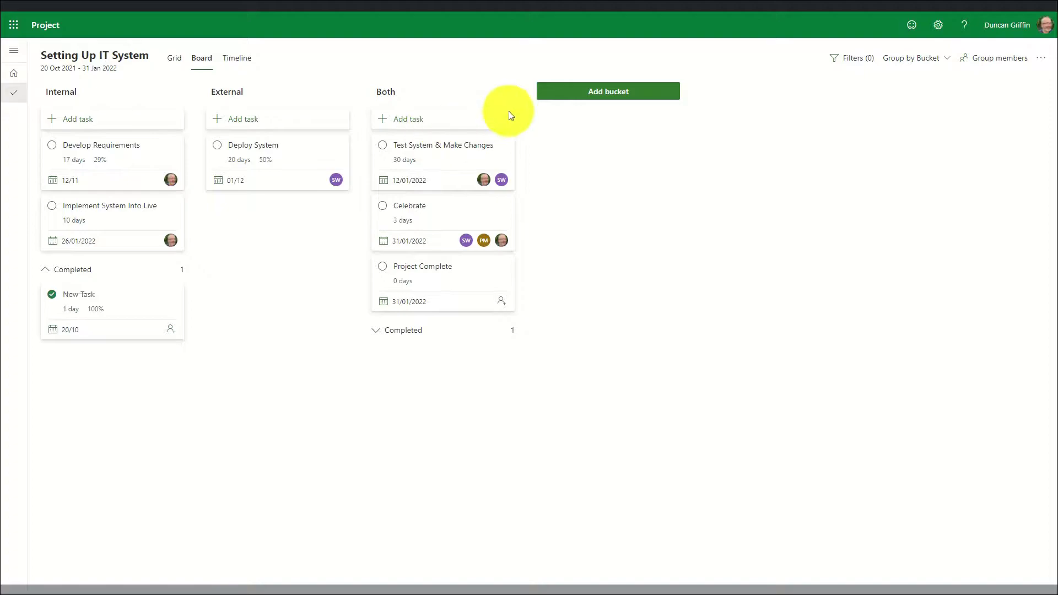
- Group the board by Assigned to and give Project Complete to the Project Manager
left_click(892, 70)
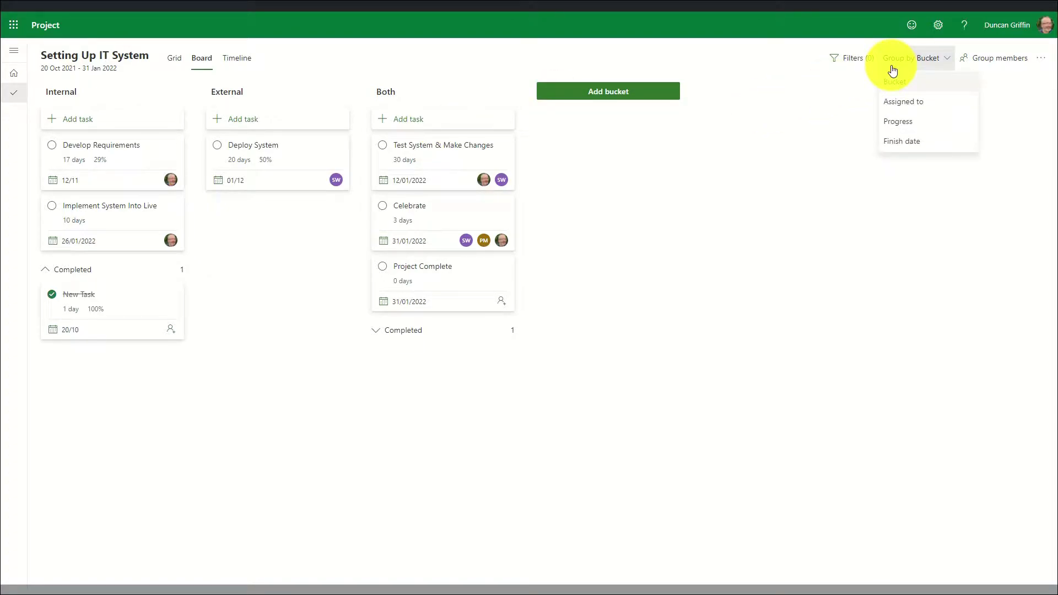
left_click(906, 105)
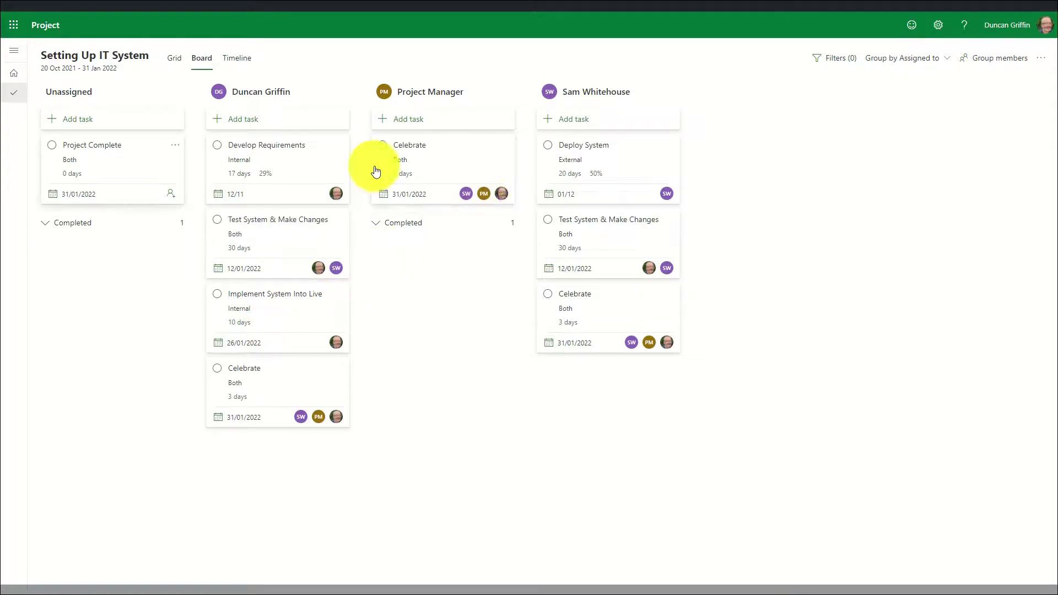
left_click_drag(130, 154, 446, 139)
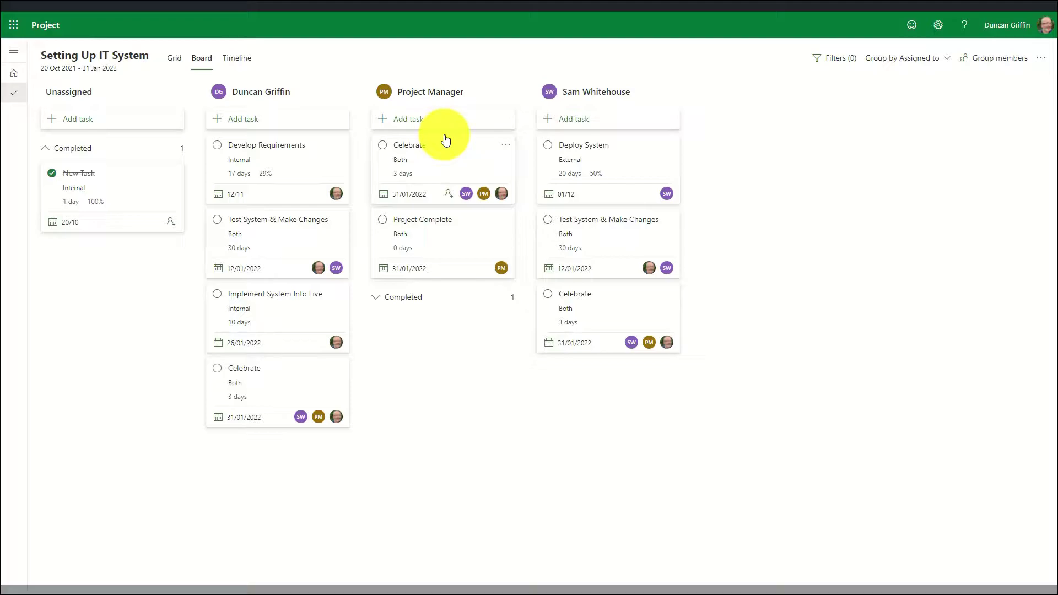
- Regroup the board by Progress, then settle on grouping by Finish date
left_click(896, 63)
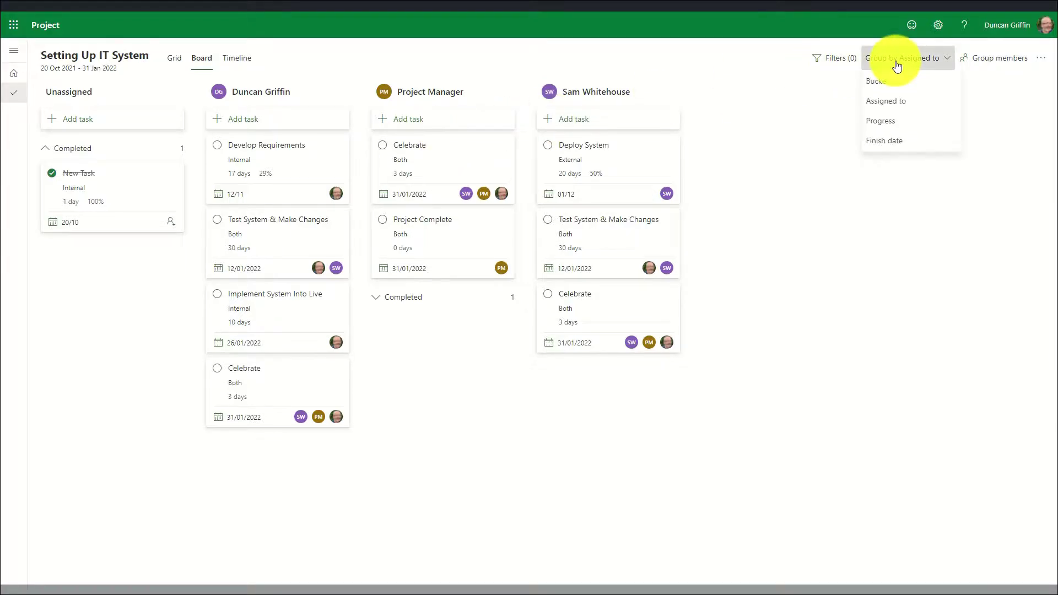
left_click(900, 122)
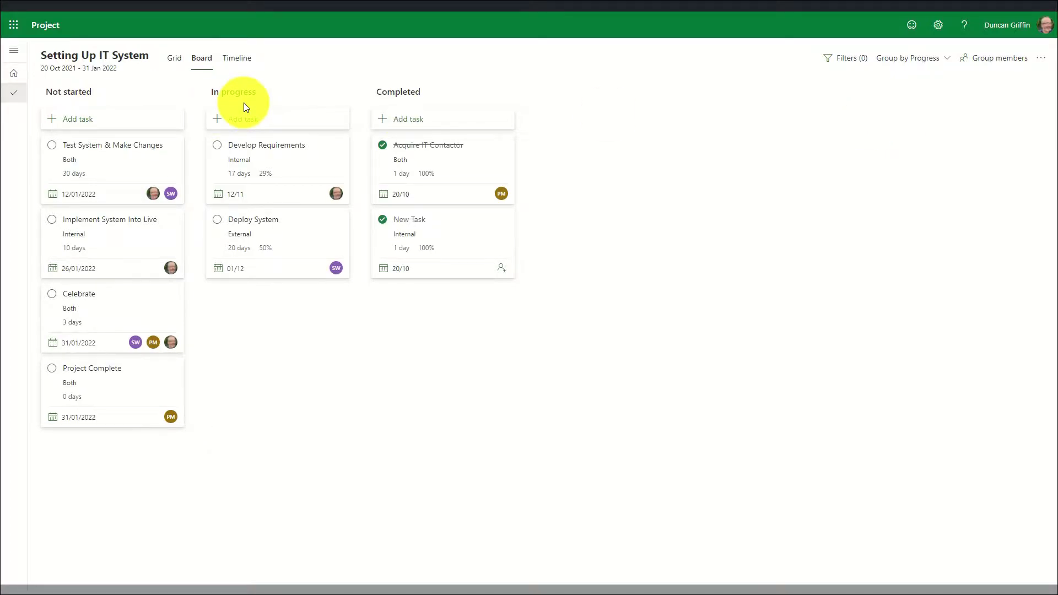
left_click(898, 60)
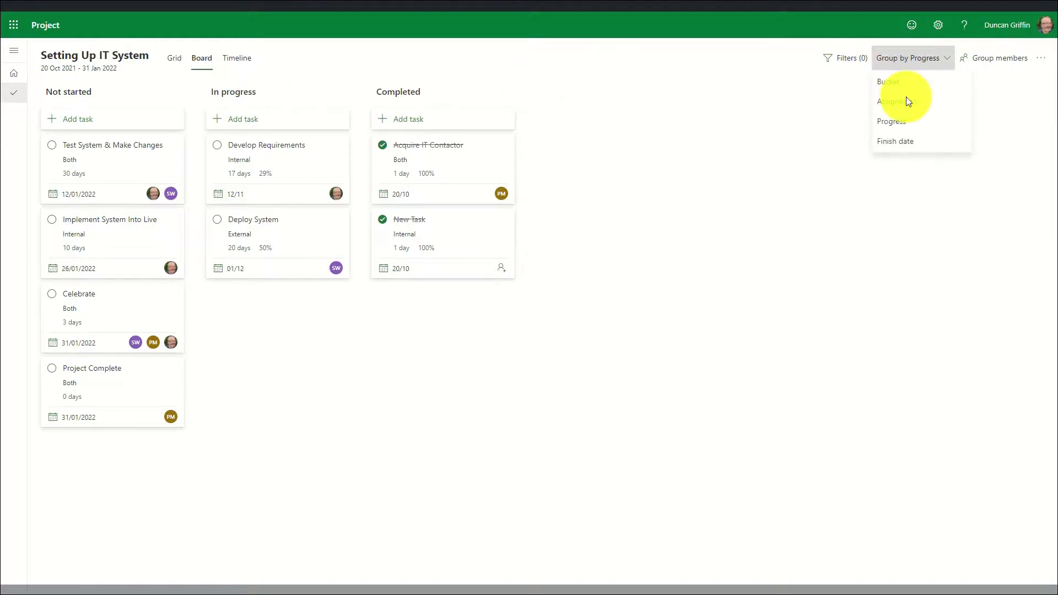
left_click(915, 142)
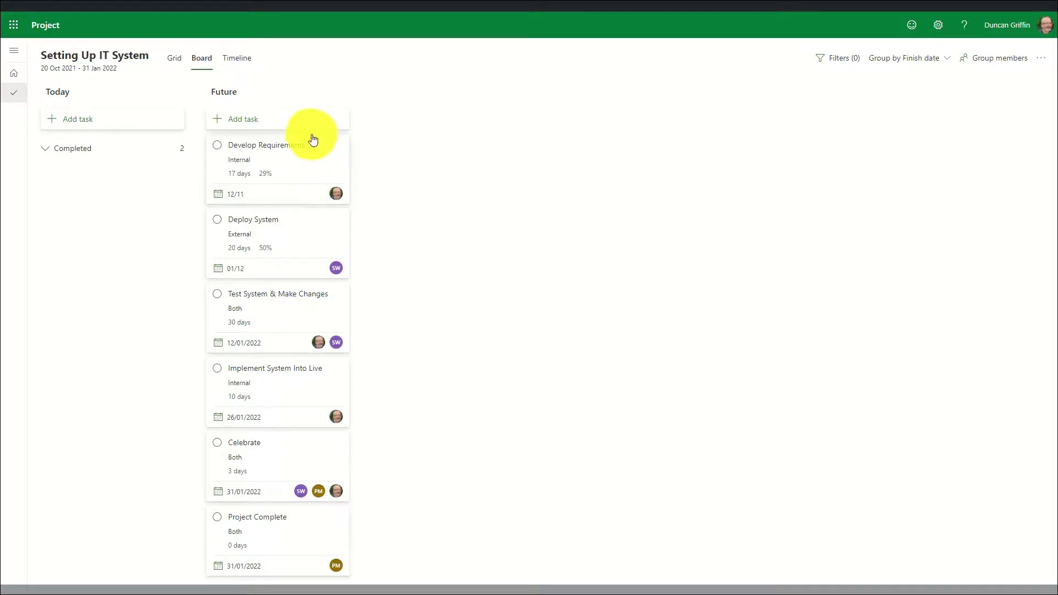
left_click(236, 60)
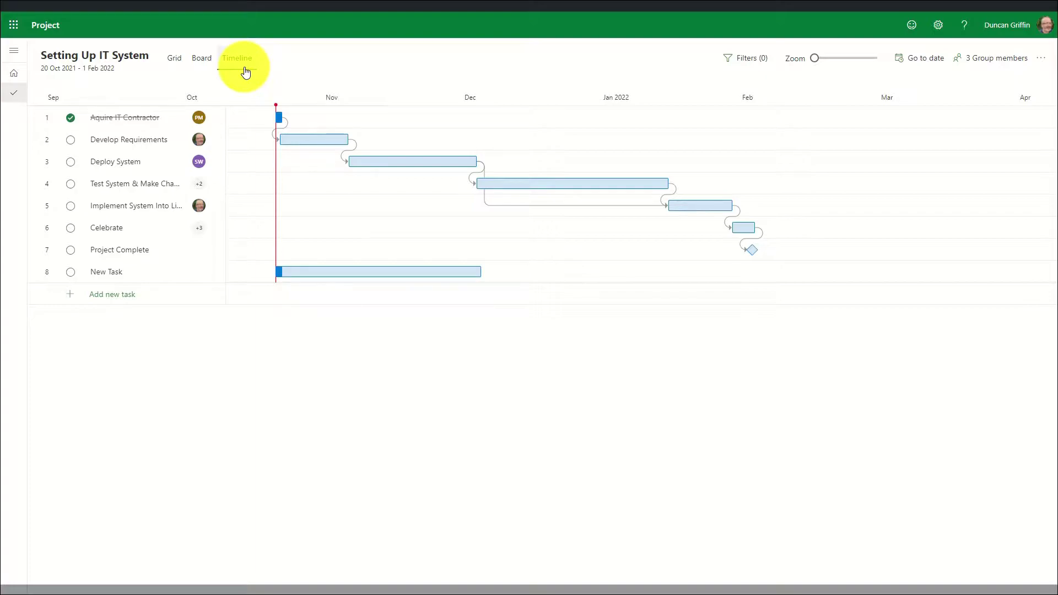
- Shorten Develop Requirements to finish on 27 Oct and link Project Complete to New Task
mouse_move(309, 137)
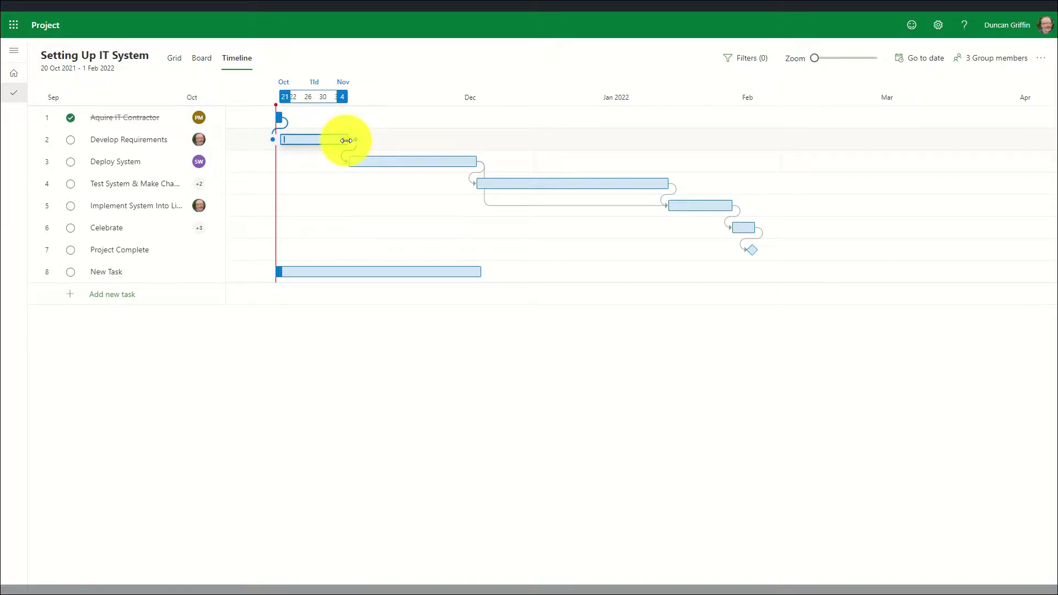
left_click_drag(346, 141, 308, 143)
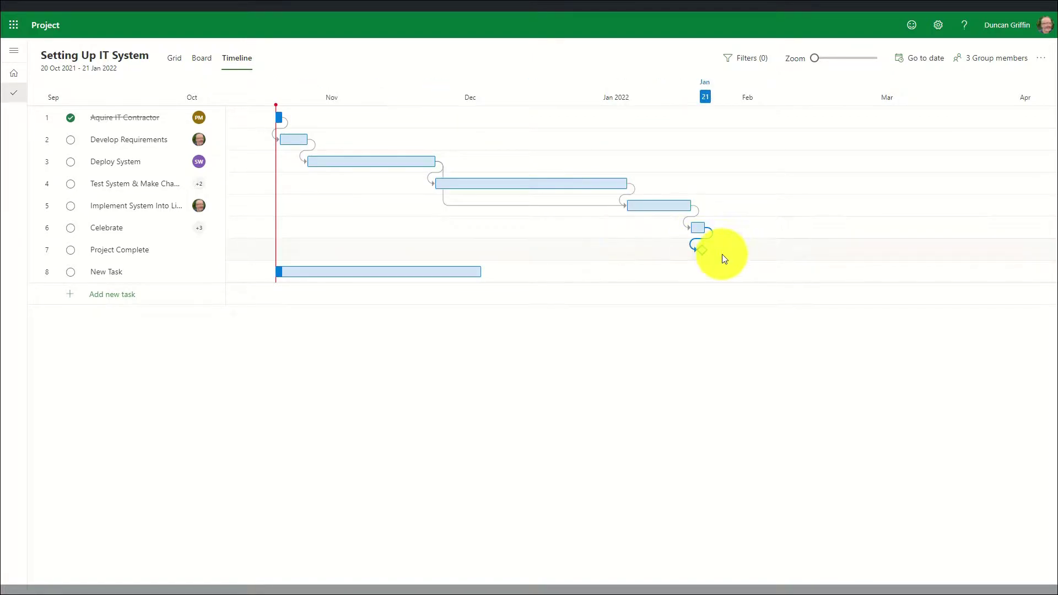
left_click_drag(715, 253, 267, 269)
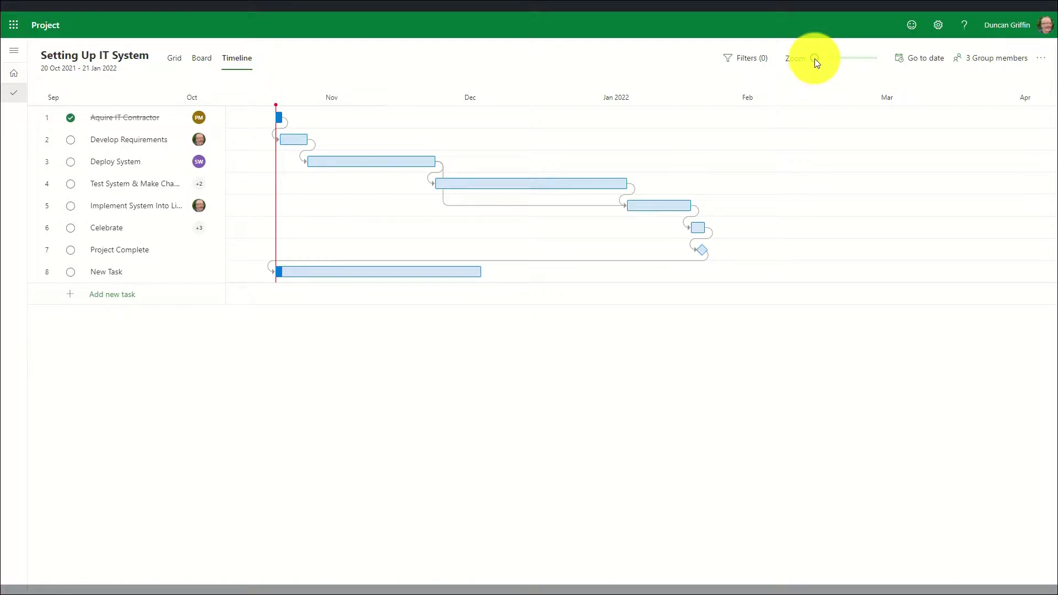
left_click_drag(818, 57, 844, 56)
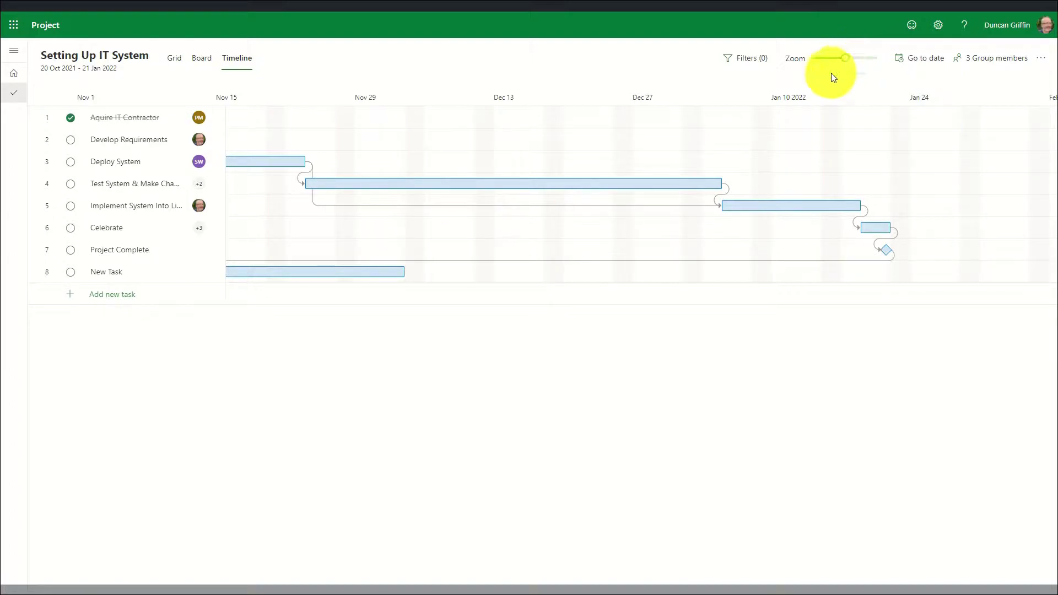
- Open and close the task filters, then jump the timeline to late October 2021
left_click(750, 59)
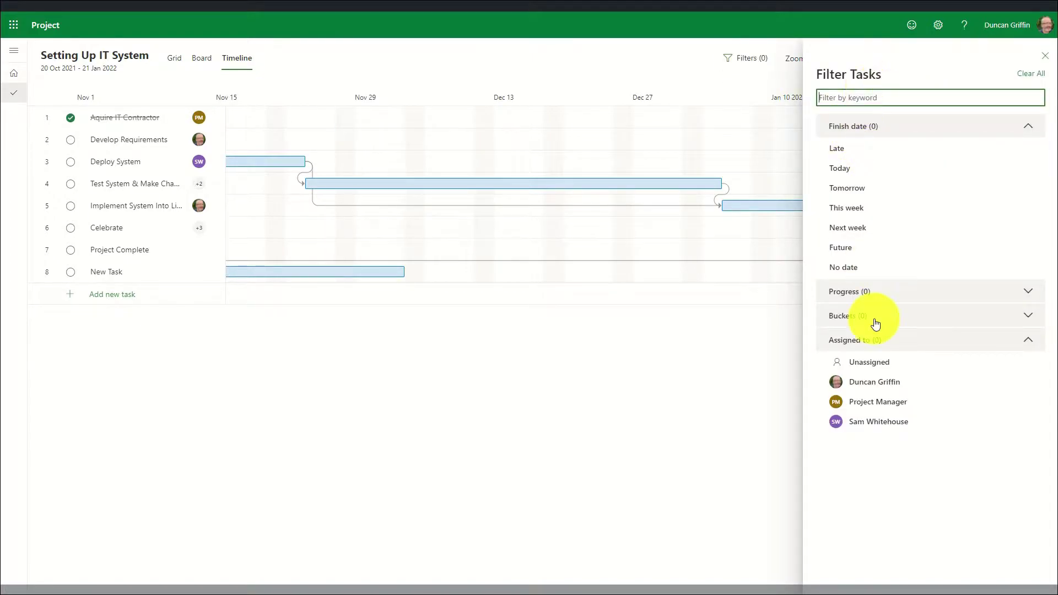
left_click(1042, 57)
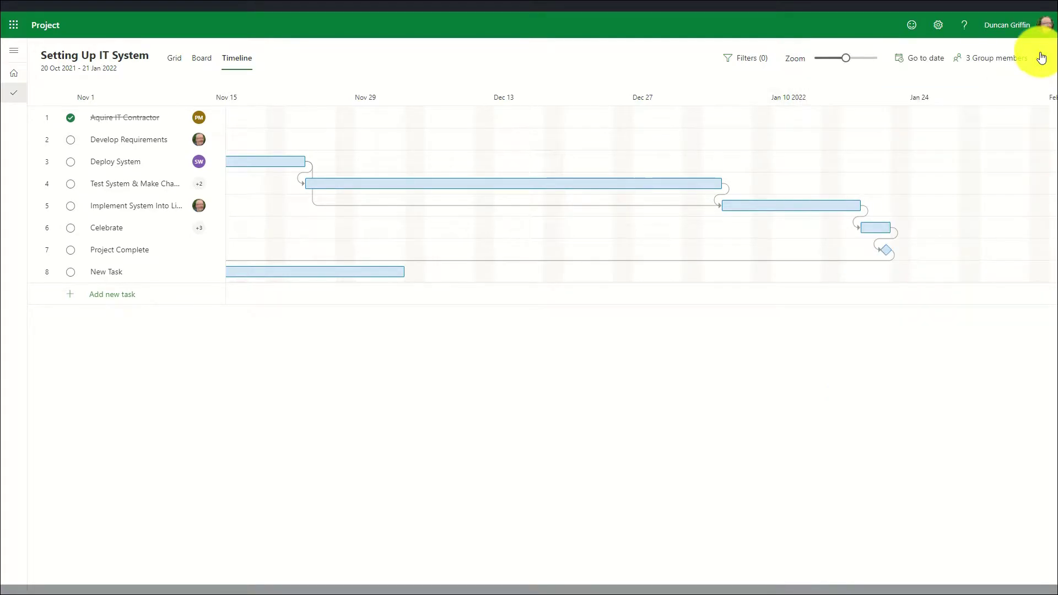
left_click(919, 64)
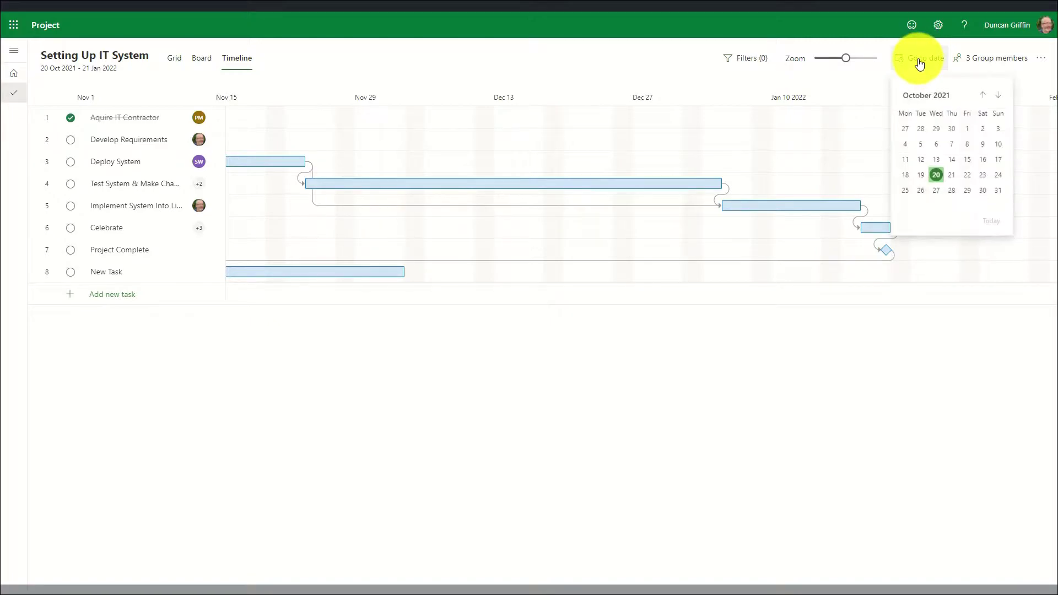
left_click(952, 191)
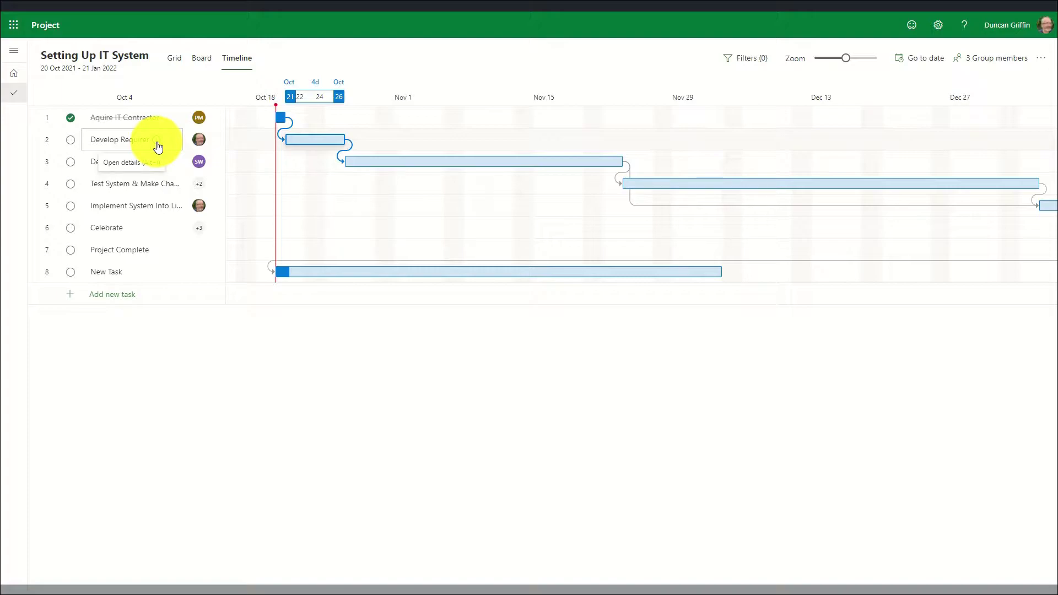
- Add the note 'notes' to Develop Requirements and bring up the attachment choices
left_click(157, 143)
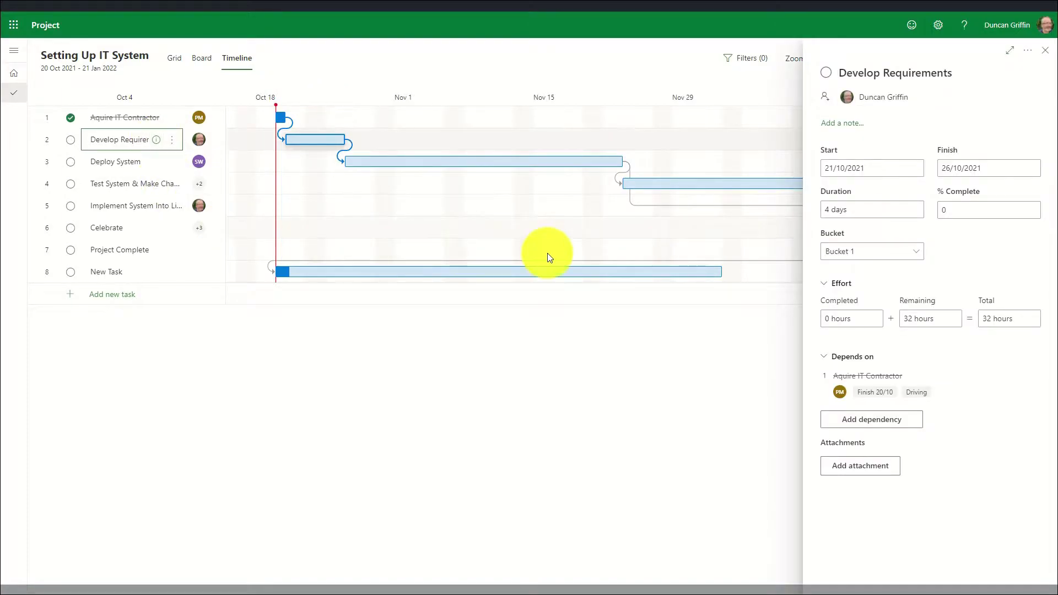
left_click(854, 122)
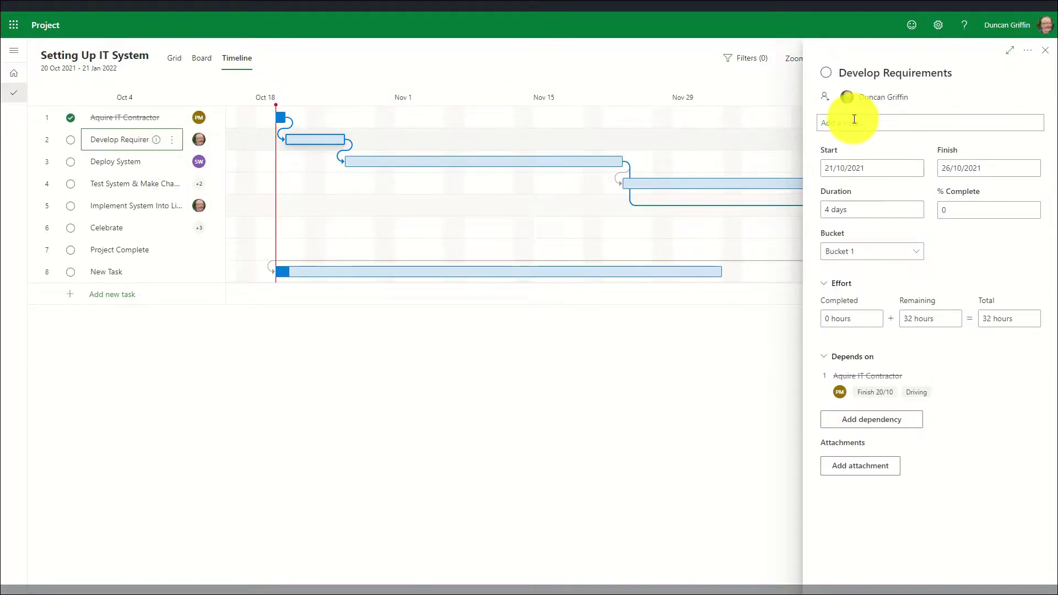
left_click(854, 122)
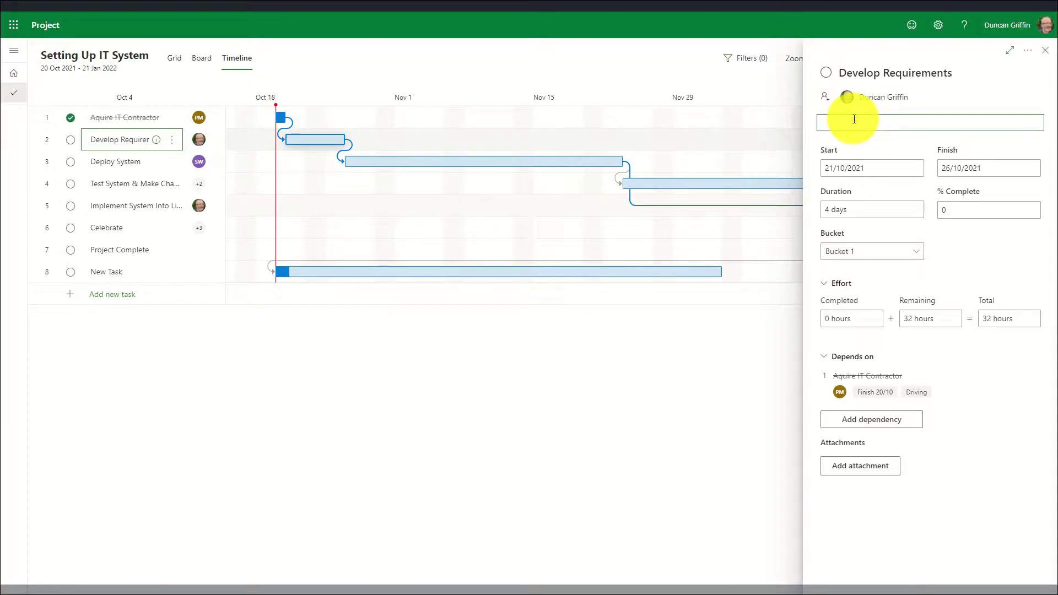
type("notes")
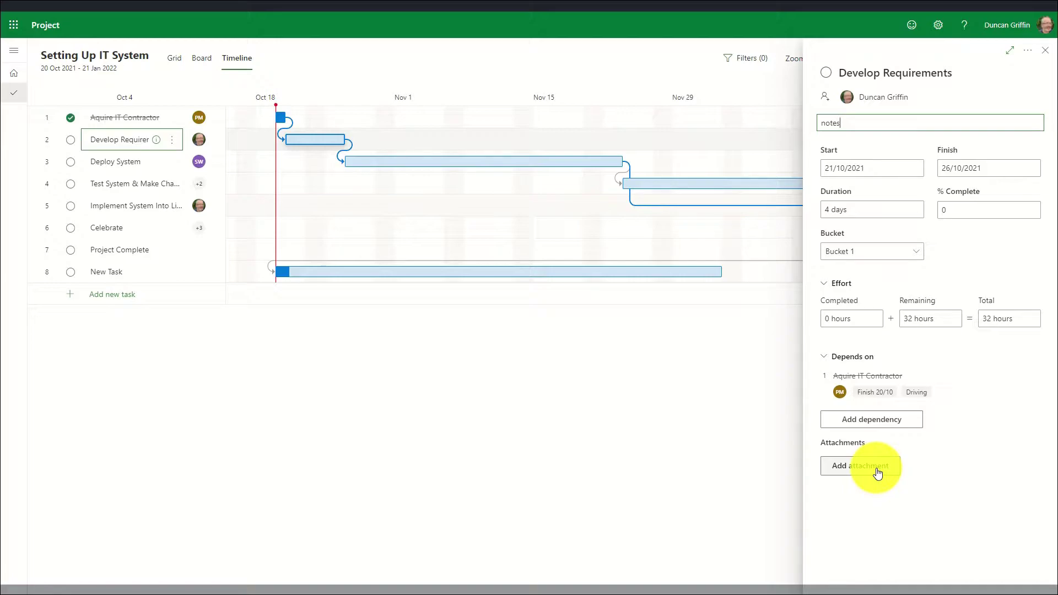
left_click(878, 473)
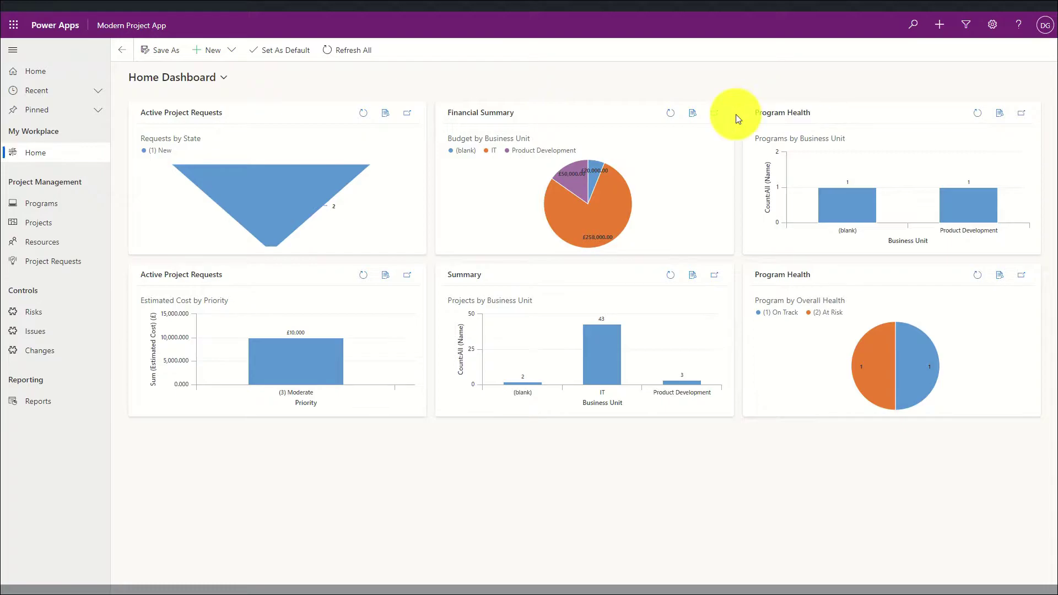
- Open the Projects Summary list from the left navigation sidebar
left_click(88, 230)
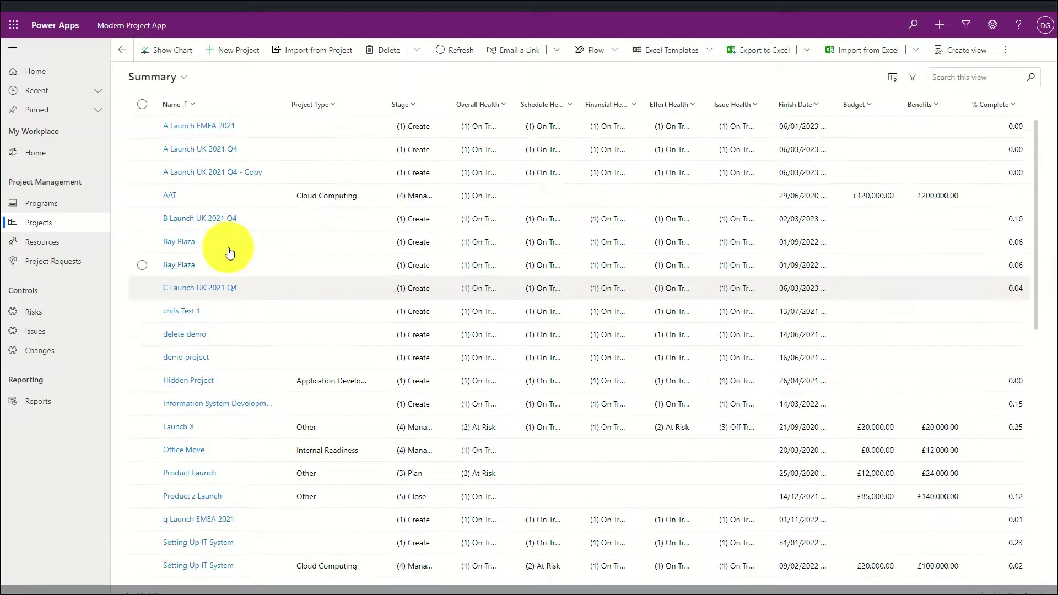
- Open the Setting Up IT System project record and select its Estimated Start Date field
left_click(208, 570)
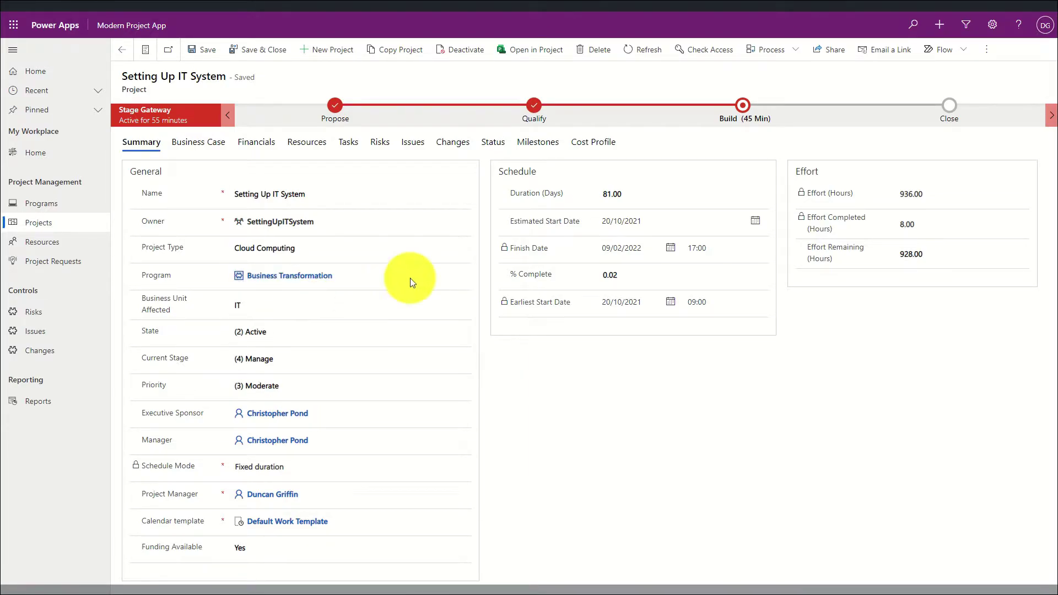
left_click(644, 212)
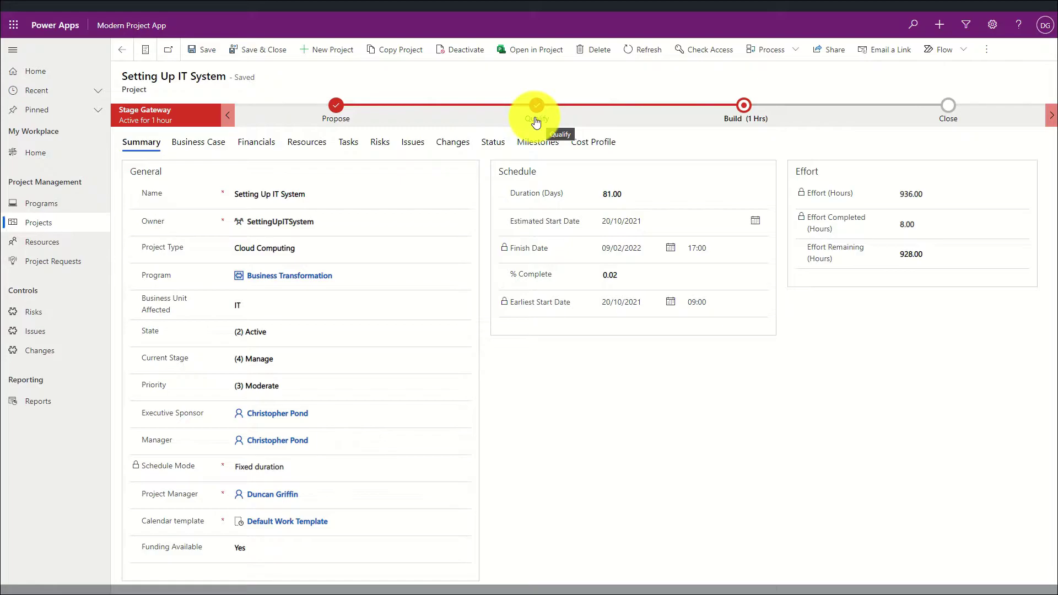
left_click(739, 107)
left_click(739, 107)
left_click(739, 106)
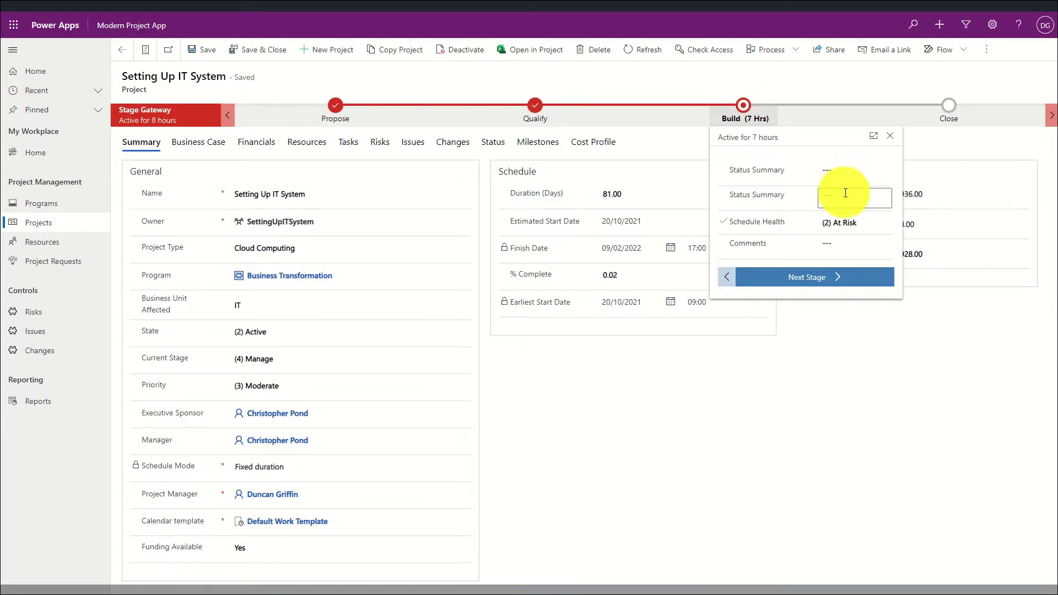
left_click(818, 286)
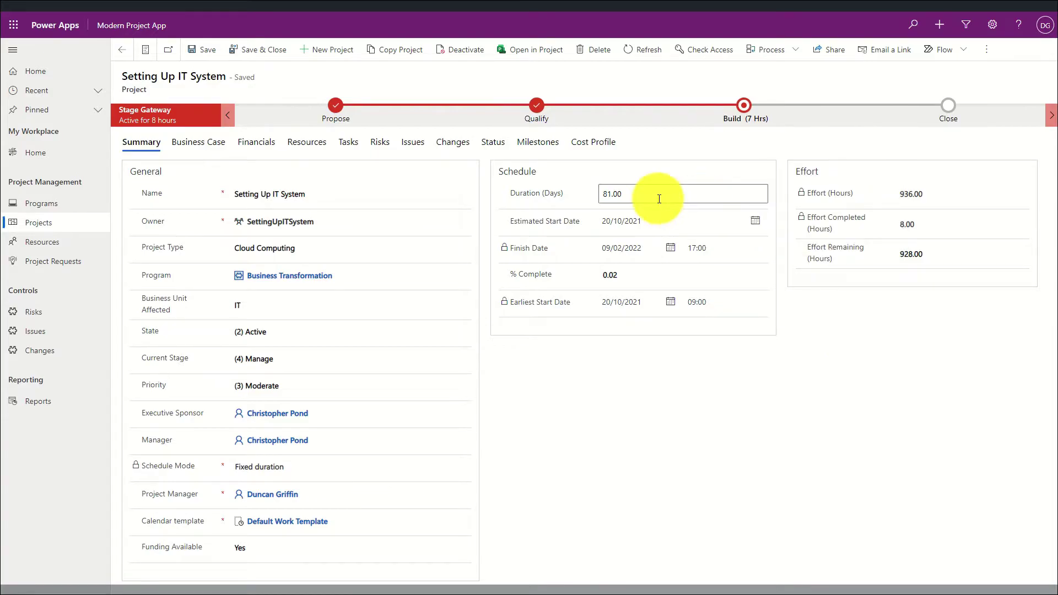
- On the Business Case tab, change Strategic Alignment from Extreme to Moderate, then view Financials
left_click(184, 153)
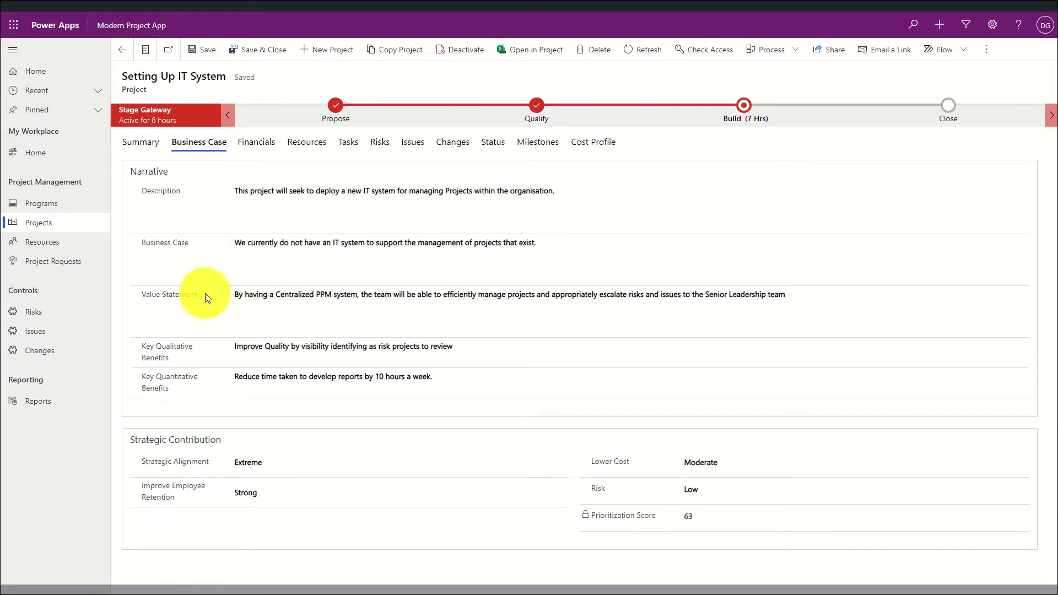
left_click(264, 316)
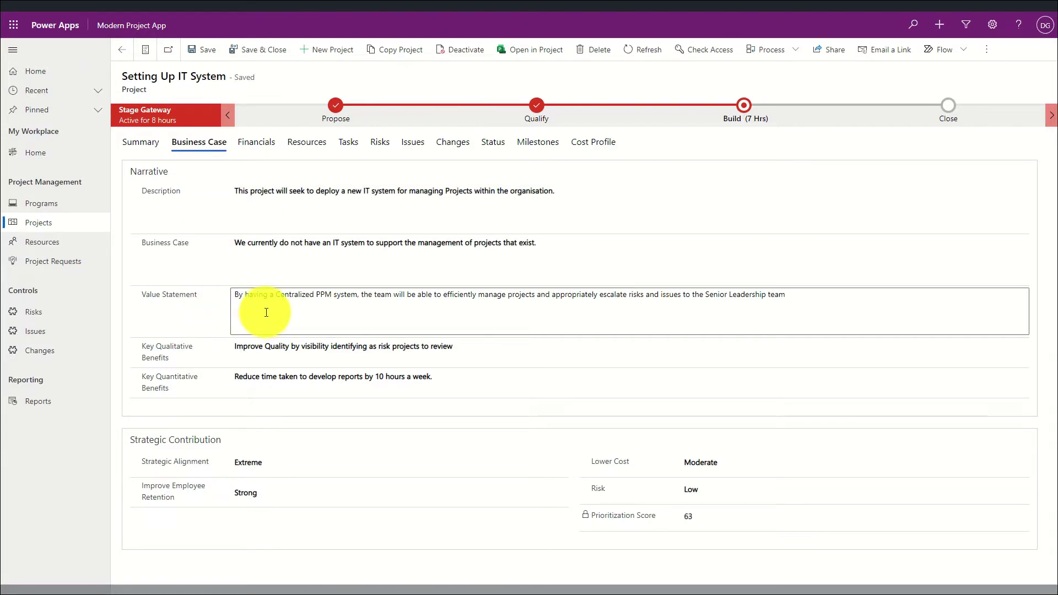
left_click(329, 462)
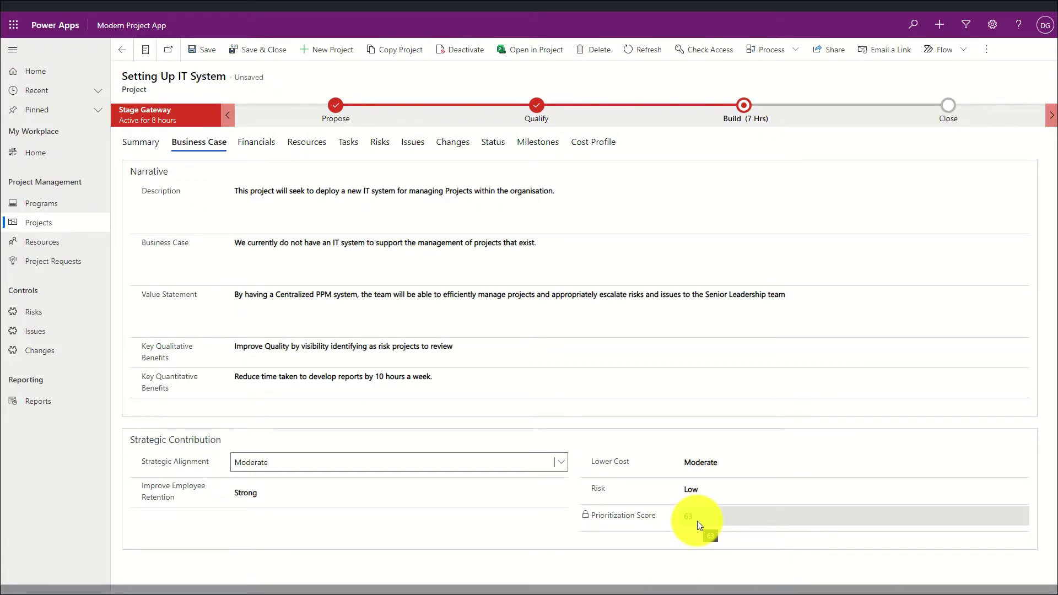
left_click(253, 148)
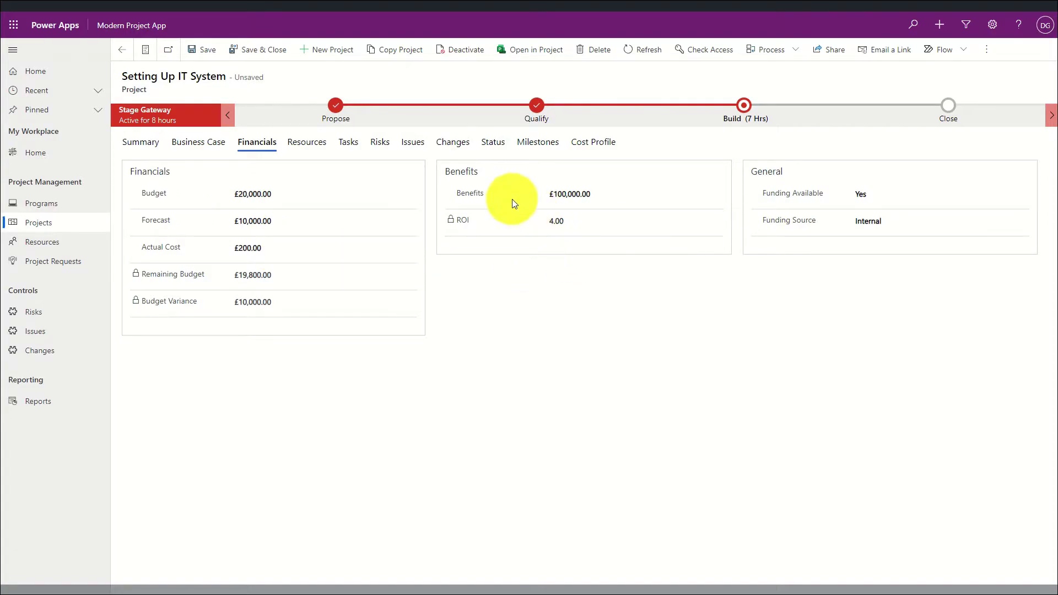
- Save the project with Ctrl+S, review its Resources team members, then view the Tasks grid
key("ctrl+s")
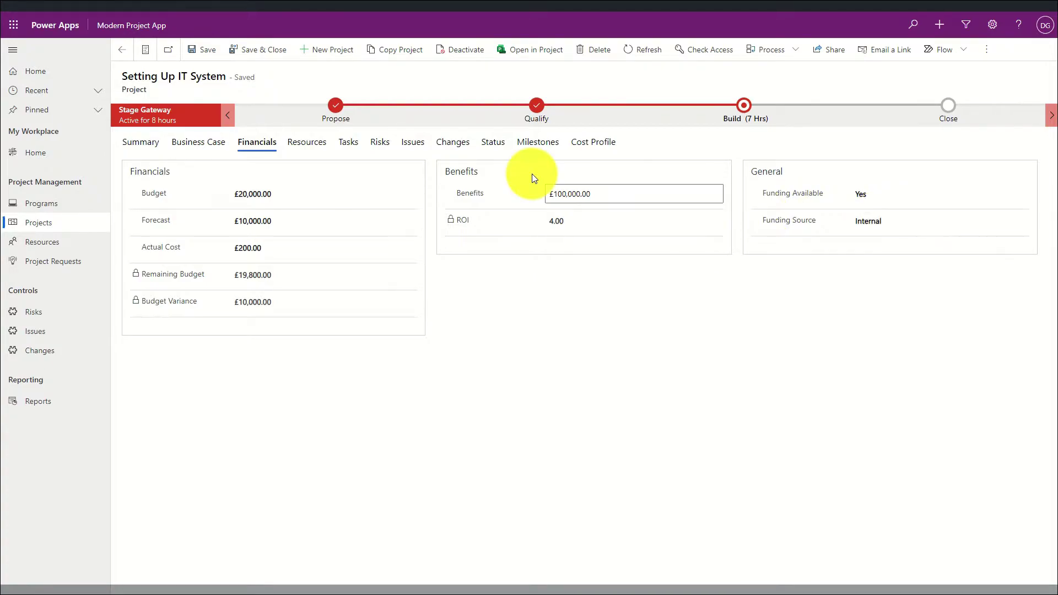
left_click(318, 149)
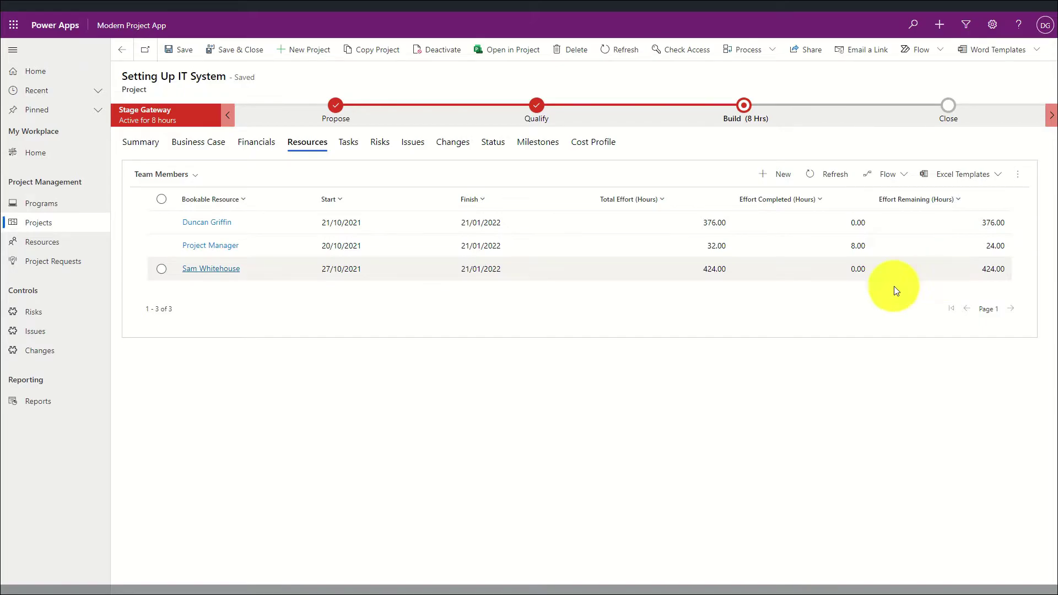
left_click(356, 145)
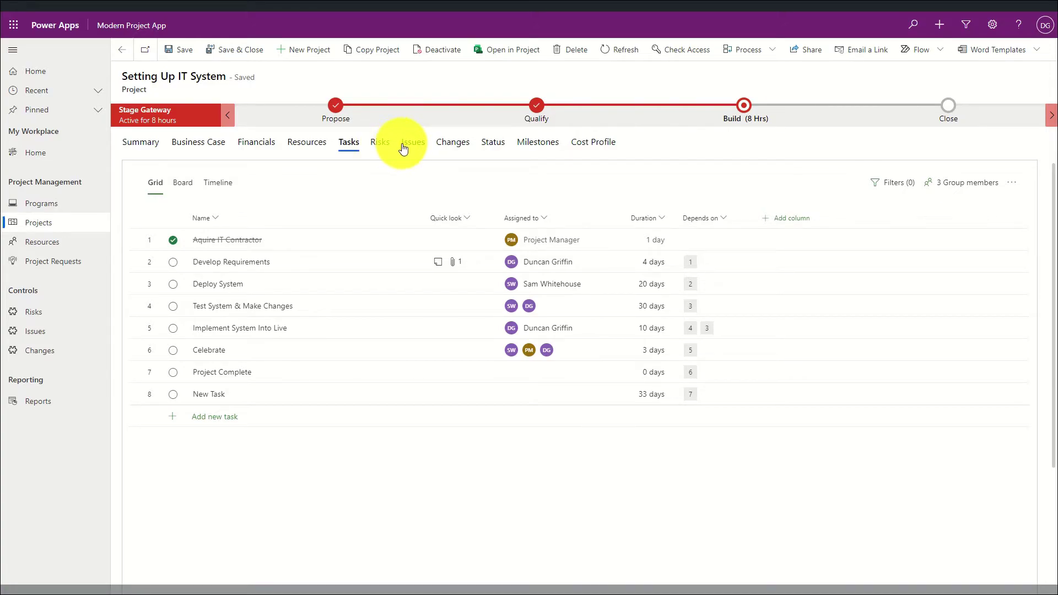
- Review the 'System not integrating with other systems' risk record, then return to the project
left_click(379, 145)
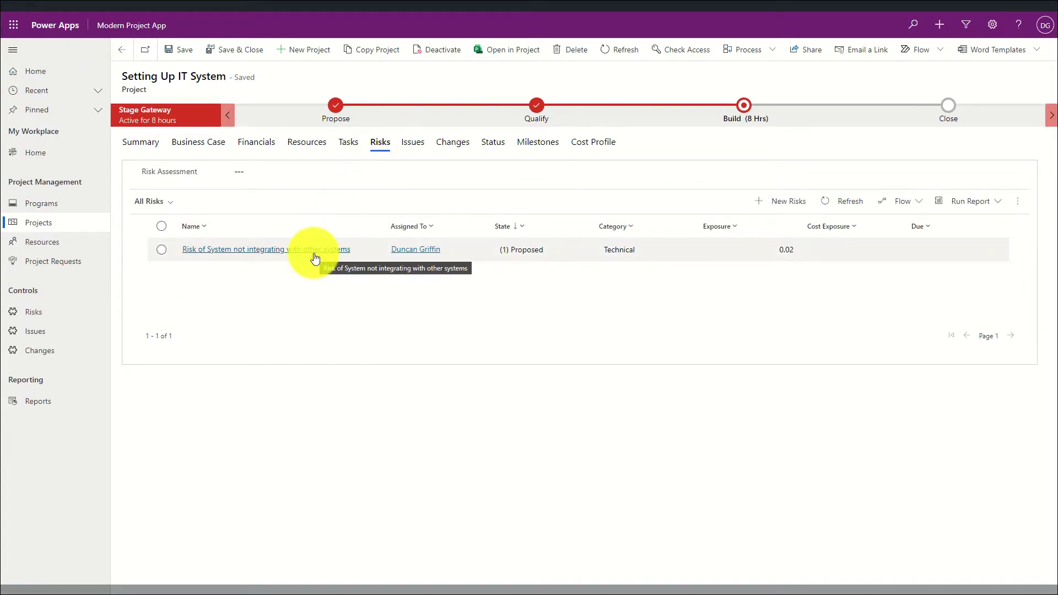
left_click(261, 253)
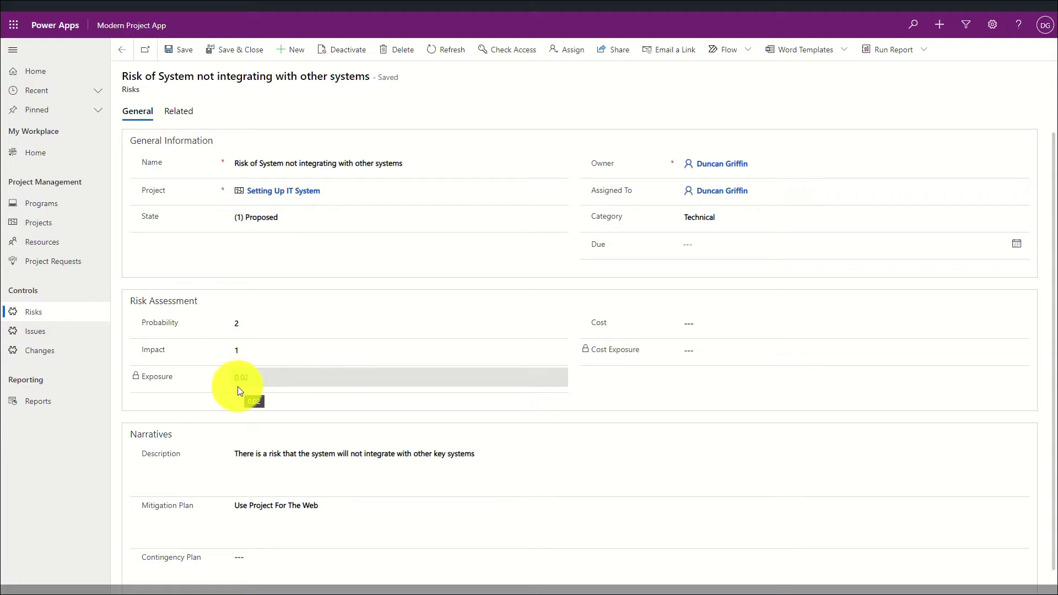
scroll(223, 392, "down", 1)
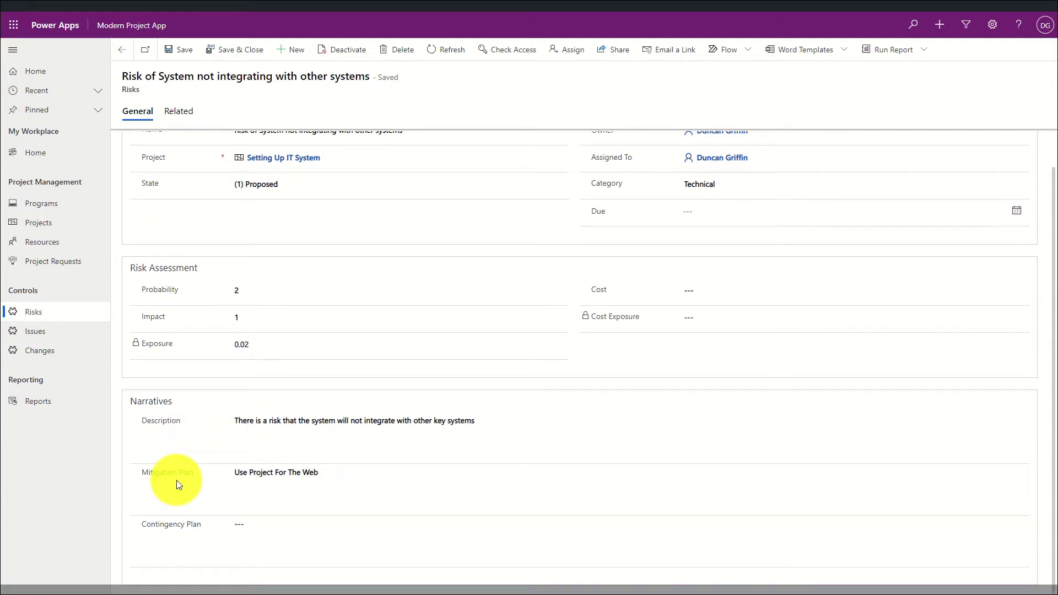
scroll(147, 229, "up", 1)
left_click(121, 50)
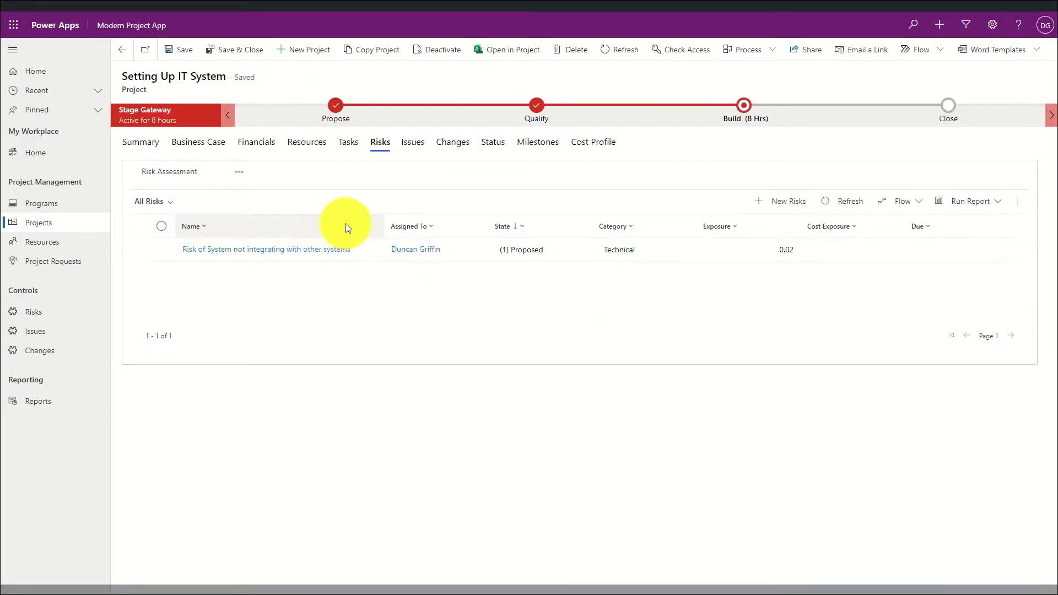
- Review the Issue with Resource Availability record and its description, then return to the project
left_click(411, 144)
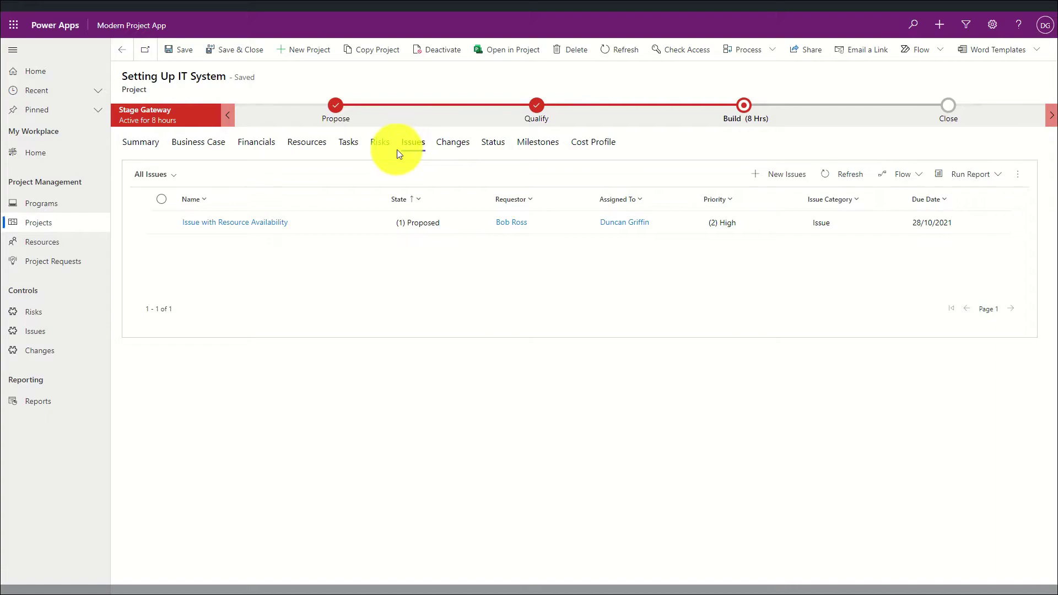
left_click(241, 224)
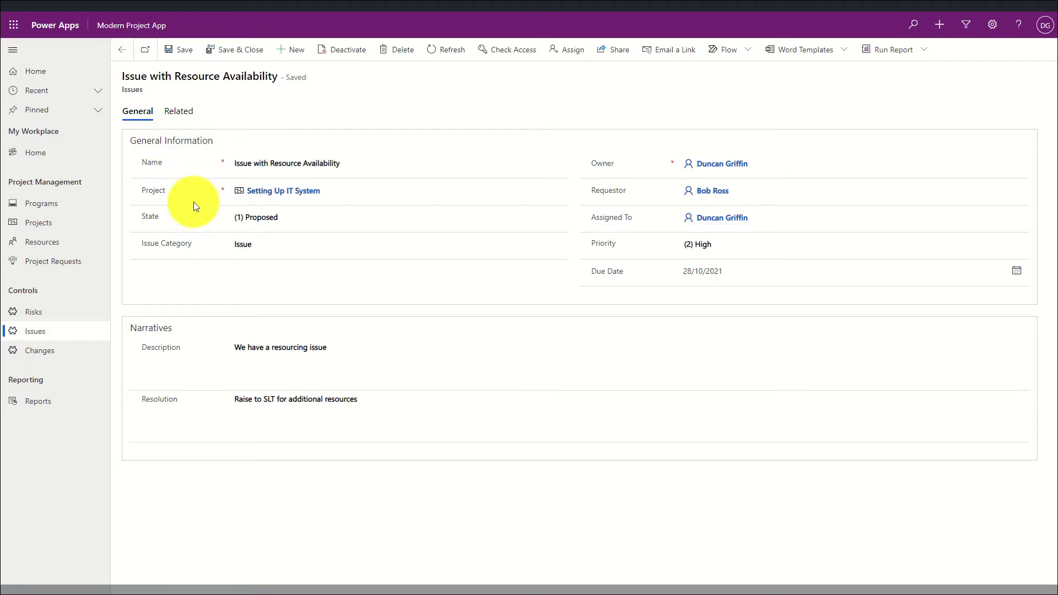
left_click(239, 364)
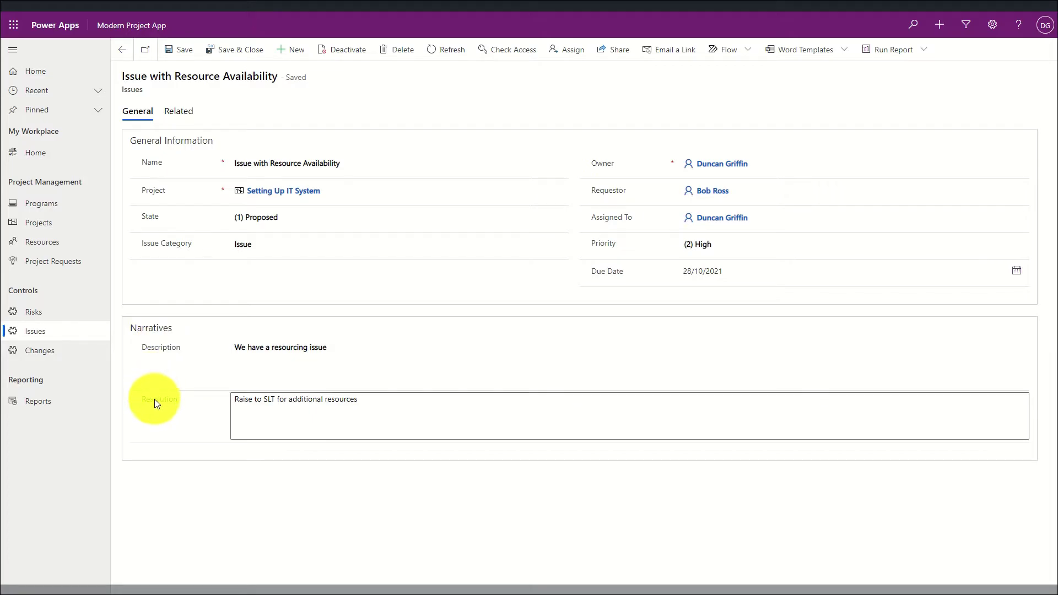
left_click(122, 49)
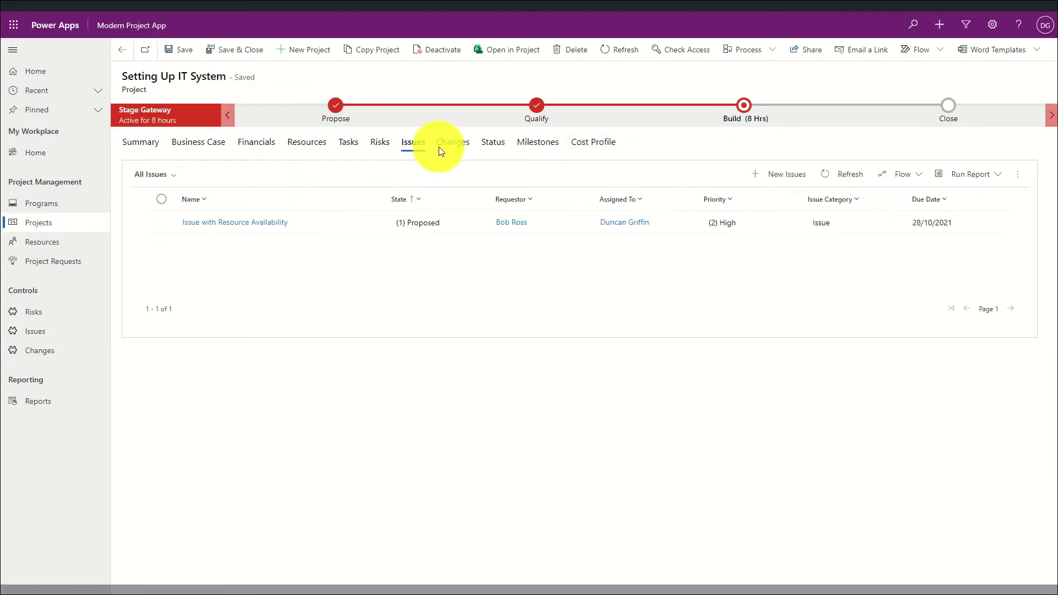
- Review the Change of Scope record on the Changes tab, then return to the changes list
left_click(444, 147)
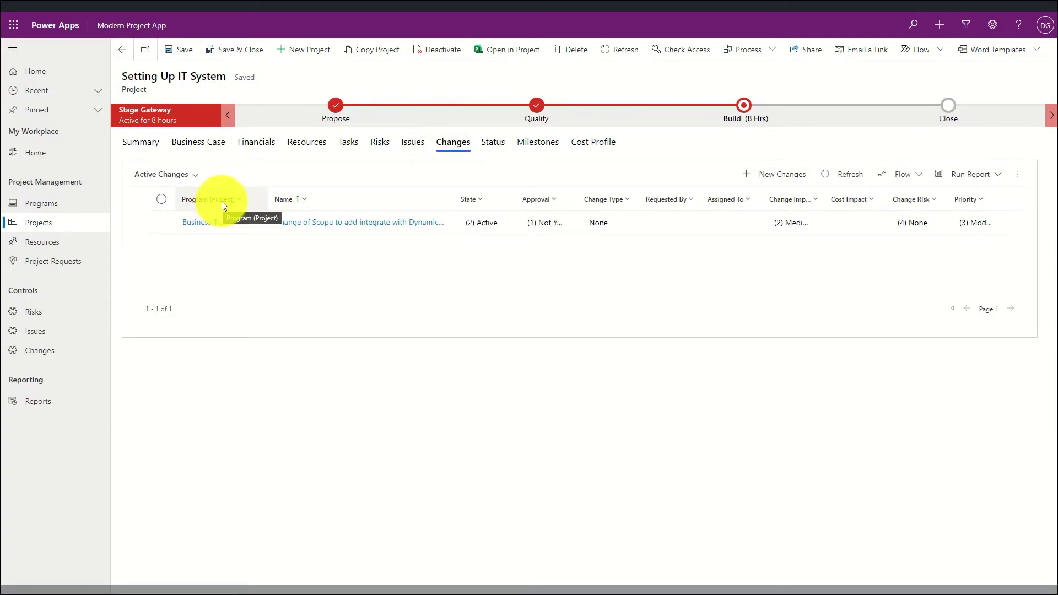
left_click(323, 226)
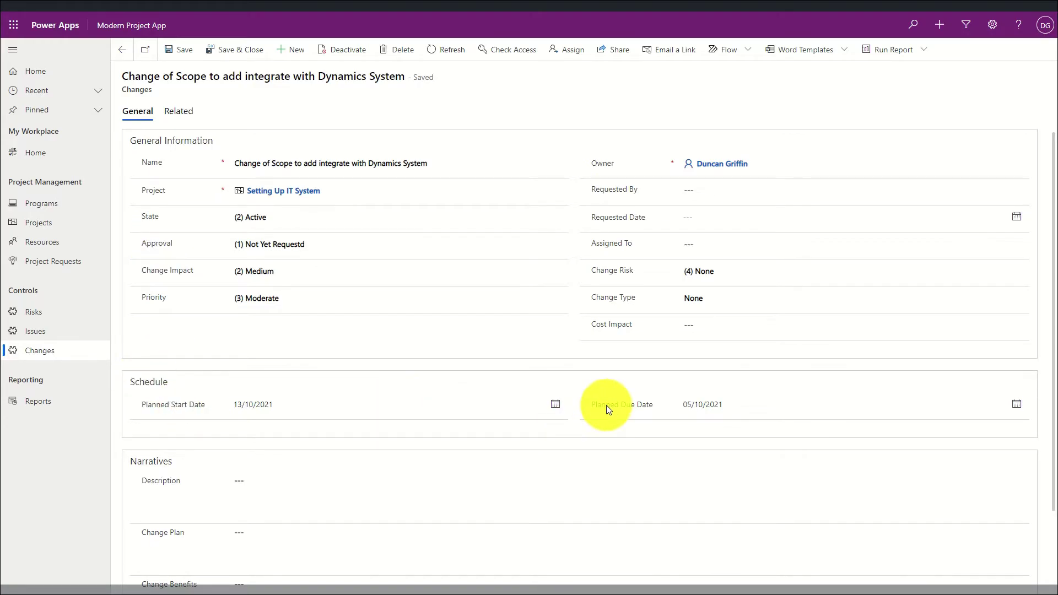
scroll(550, 413, "down", 3)
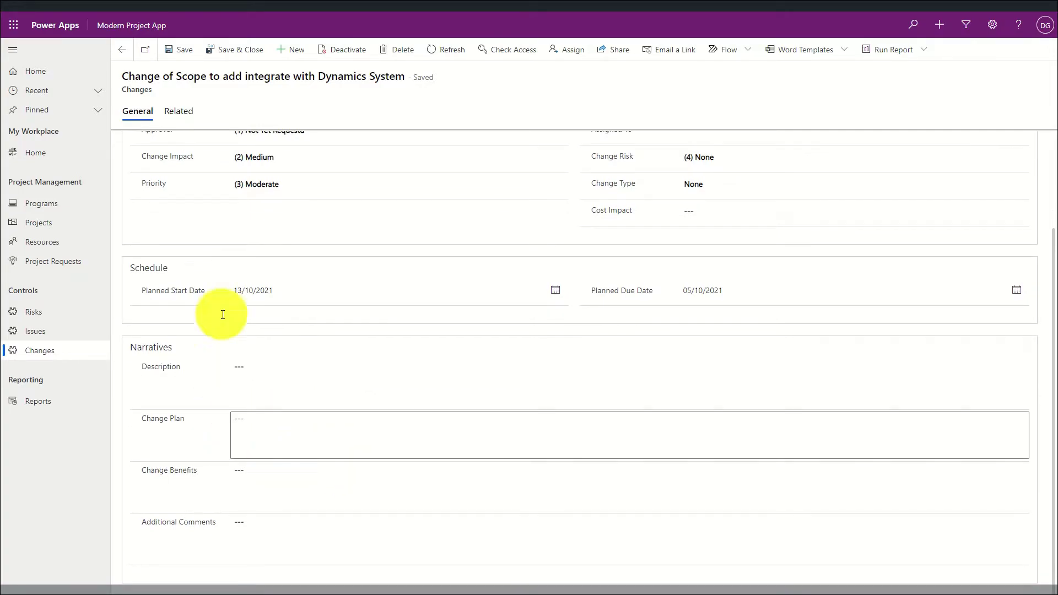
left_click(122, 51)
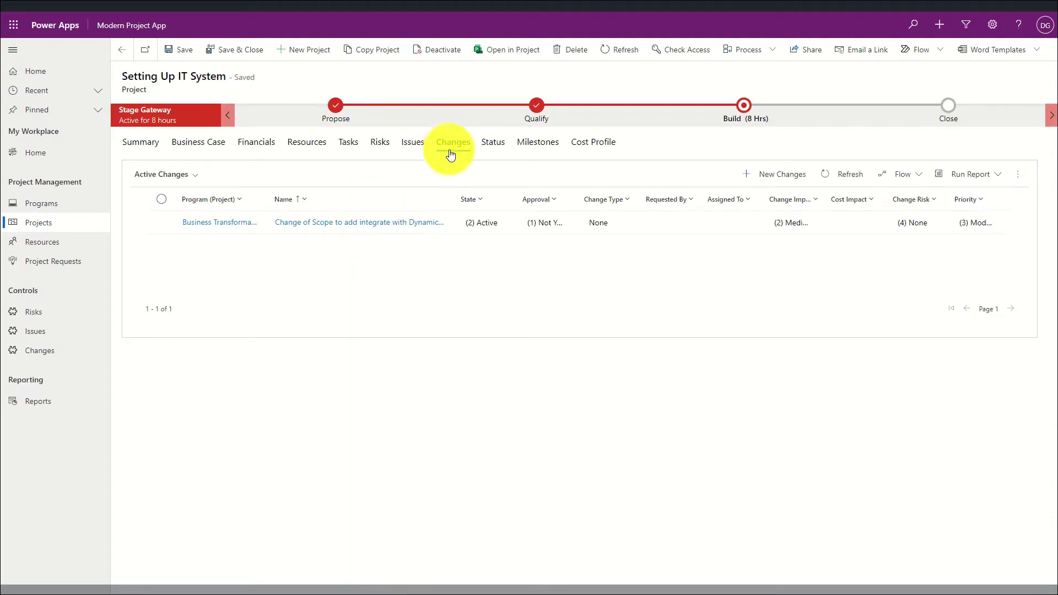
- Check the Status tab health ratings and Status Report record, then view the empty Milestones tab
left_click(499, 147)
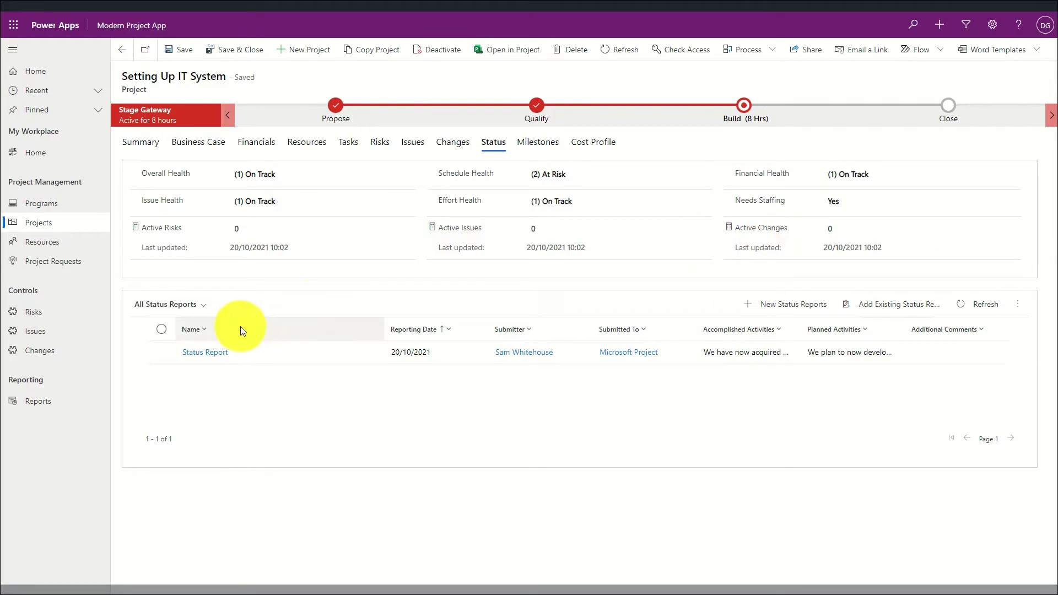
left_click(223, 355)
left_click(223, 355)
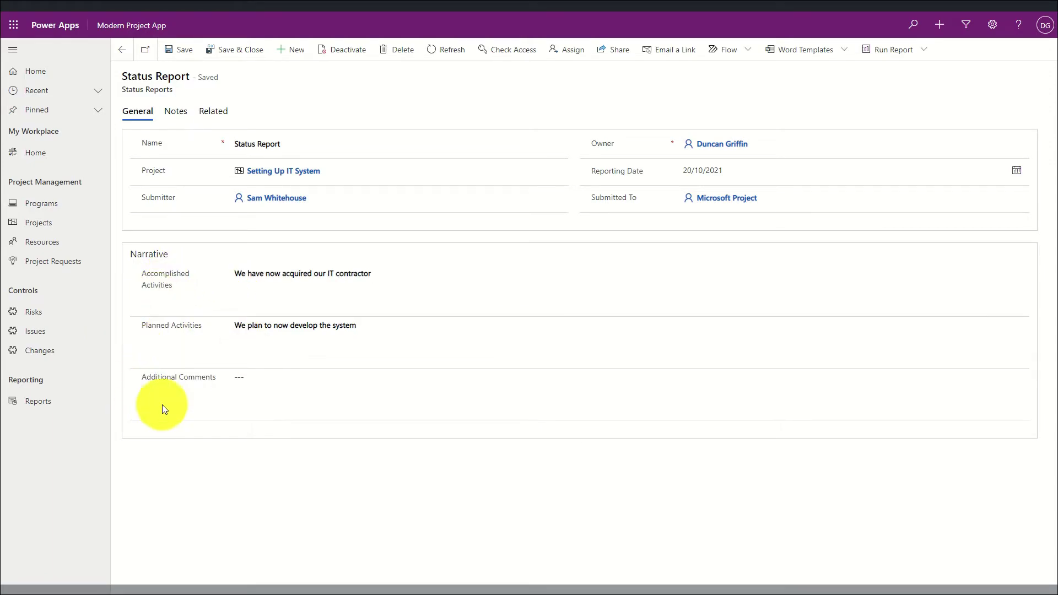
left_click(121, 51)
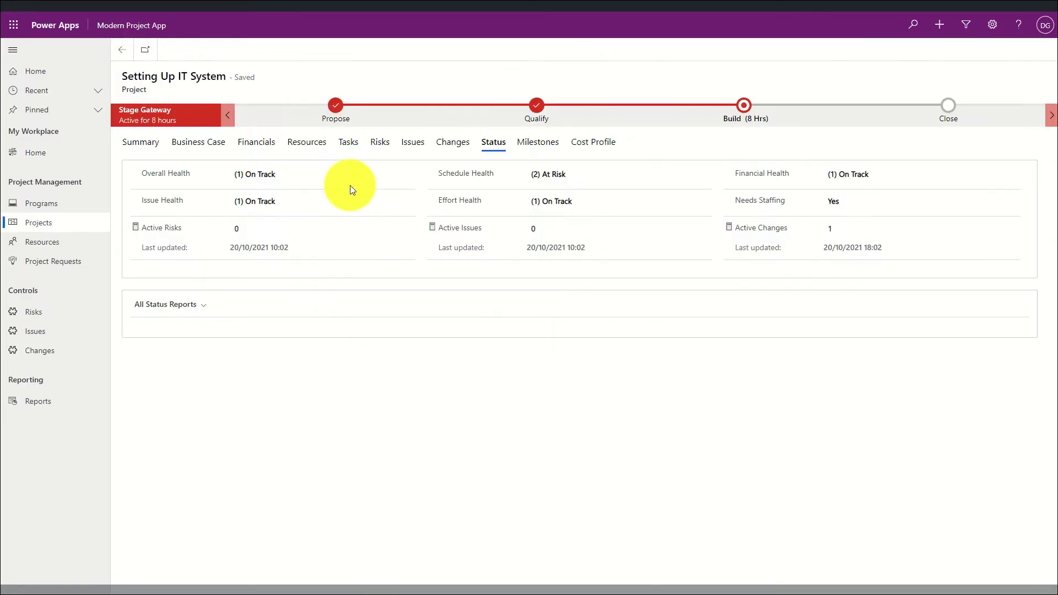
left_click(530, 145)
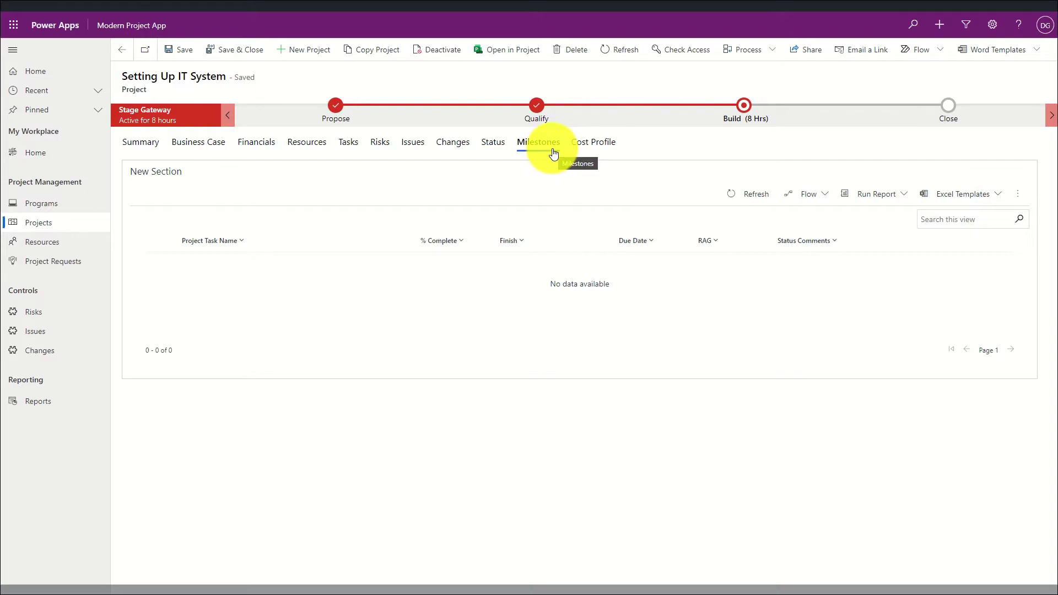
- Open the Contractor Cost record (CAPEX, 2021) from the Cost Profile tab
left_click(587, 146)
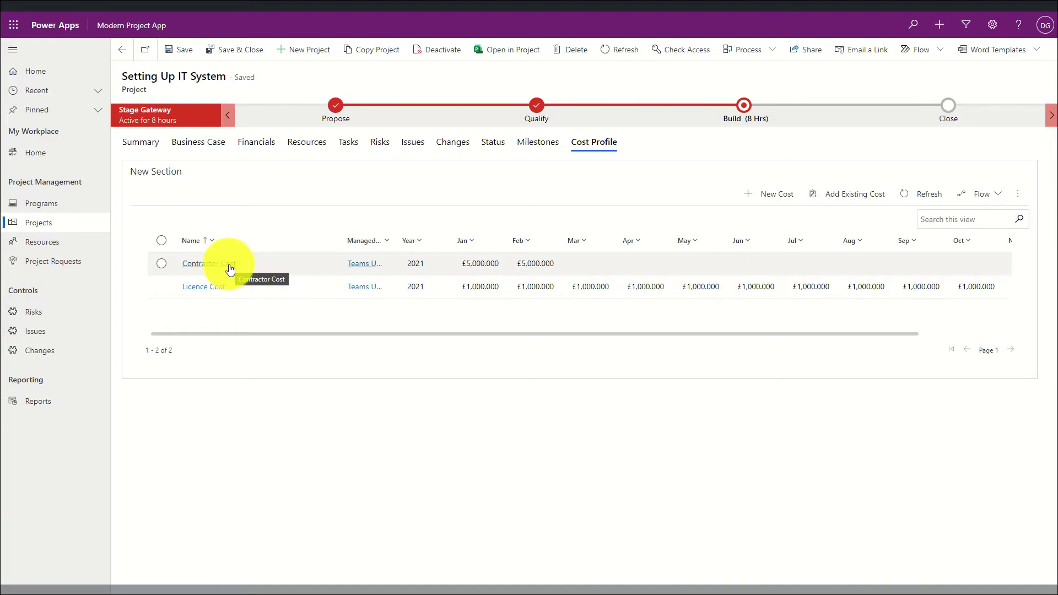
left_click(230, 268)
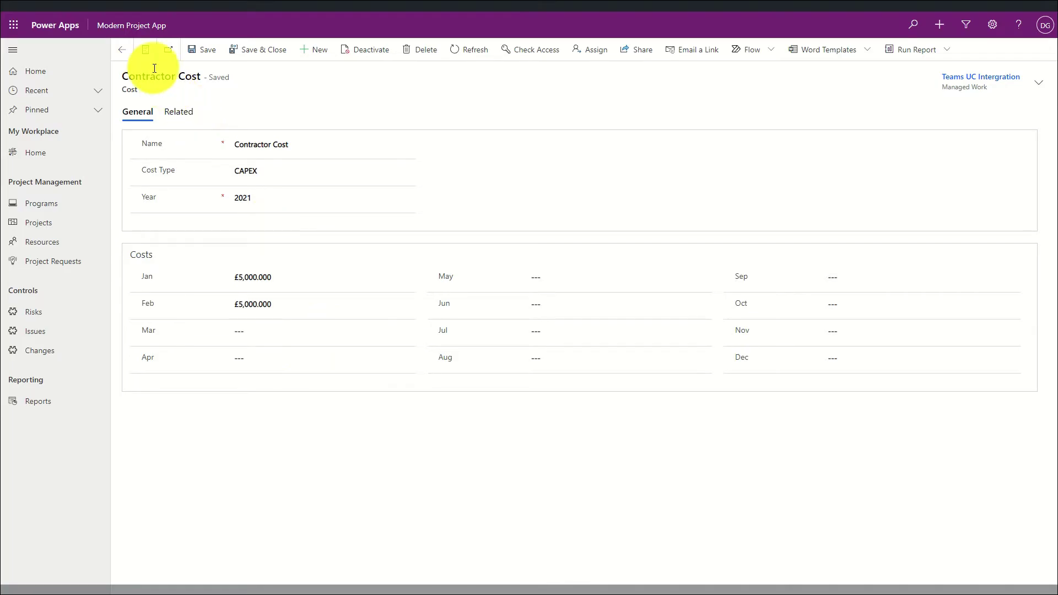
- Go back from the cost record and open Data Programme from the Programs list
left_click(125, 54)
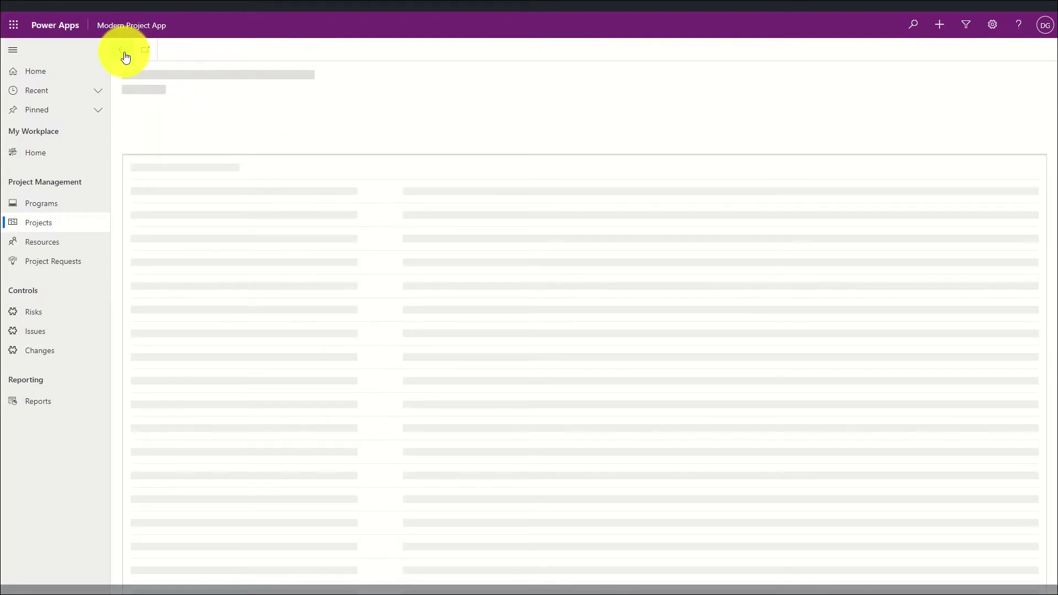
left_click(52, 206)
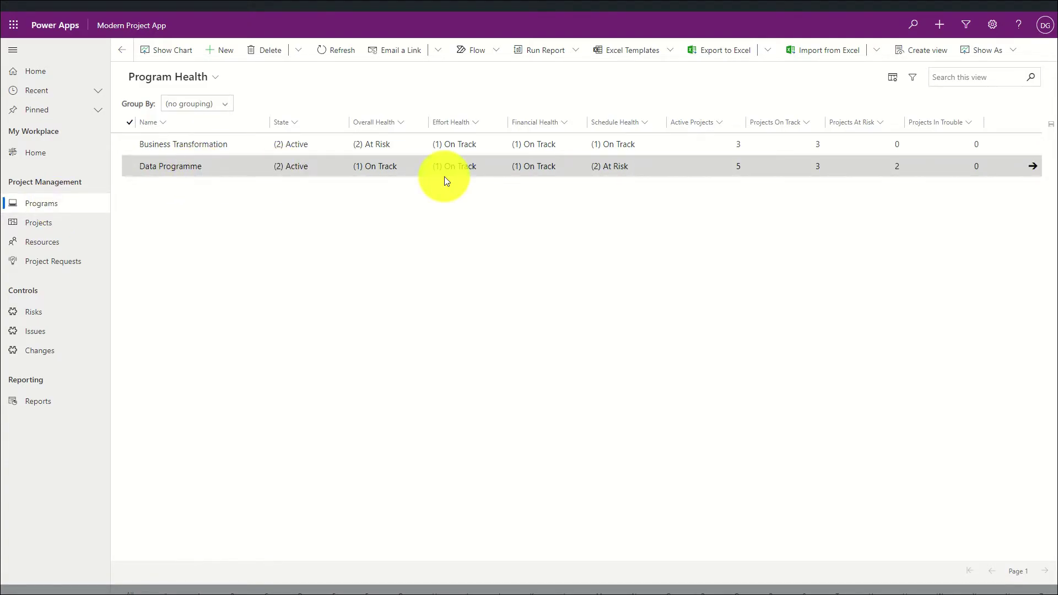
left_click(1032, 168)
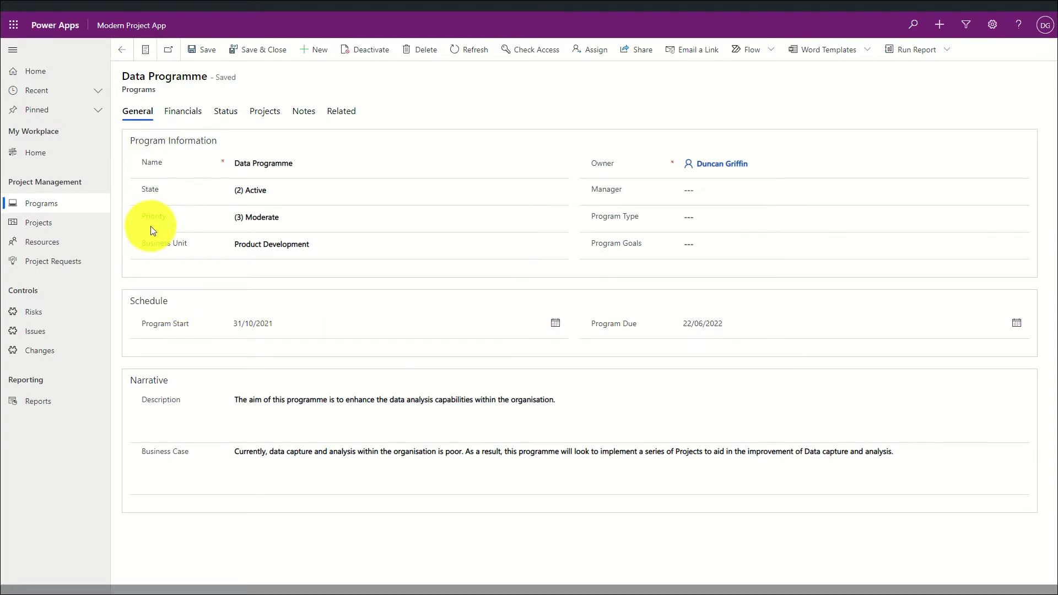
- Review the Data Programme's Projects Financials and Program Financials figures
left_click(170, 116)
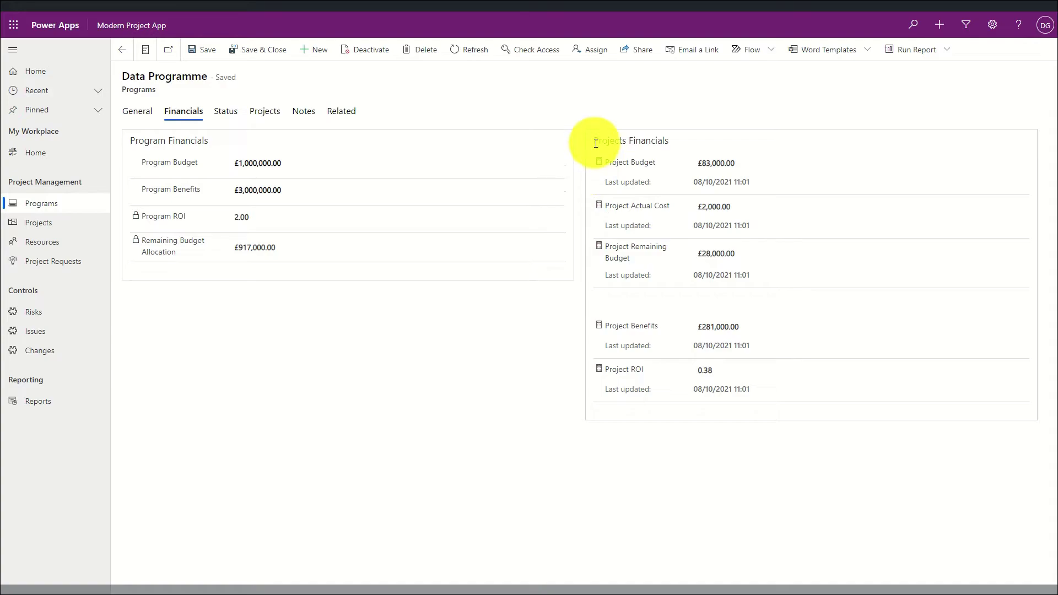
left_click_drag(595, 139, 668, 185)
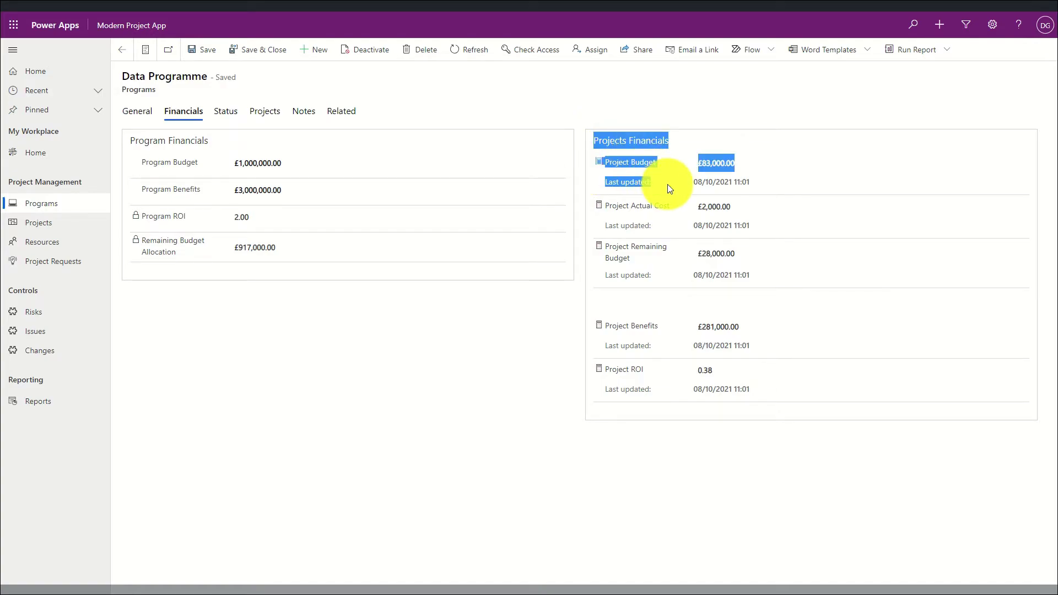
left_click(668, 185)
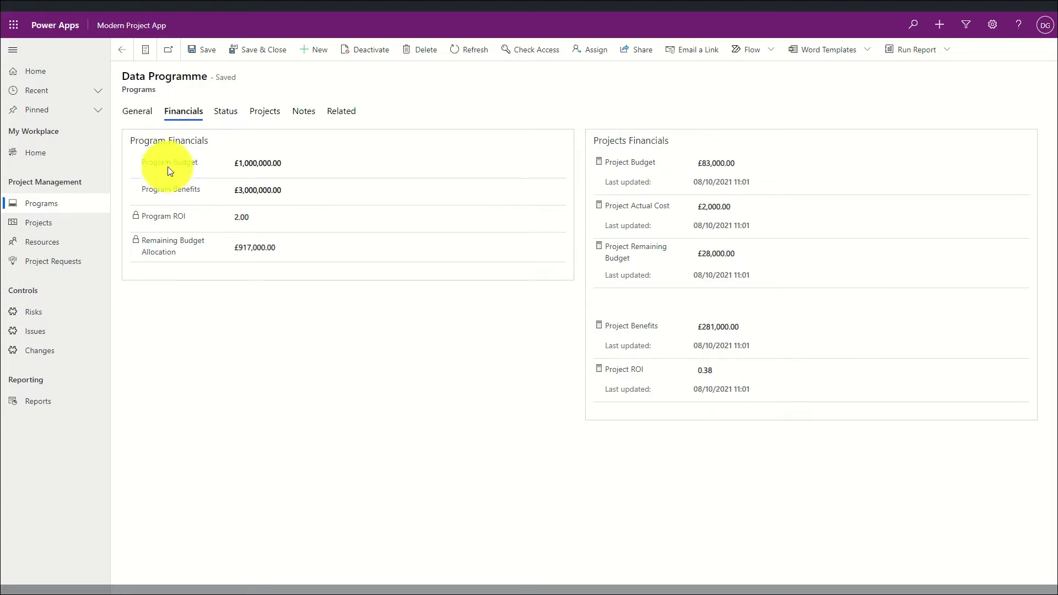
left_click_drag(137, 135, 187, 253)
left_click(190, 250)
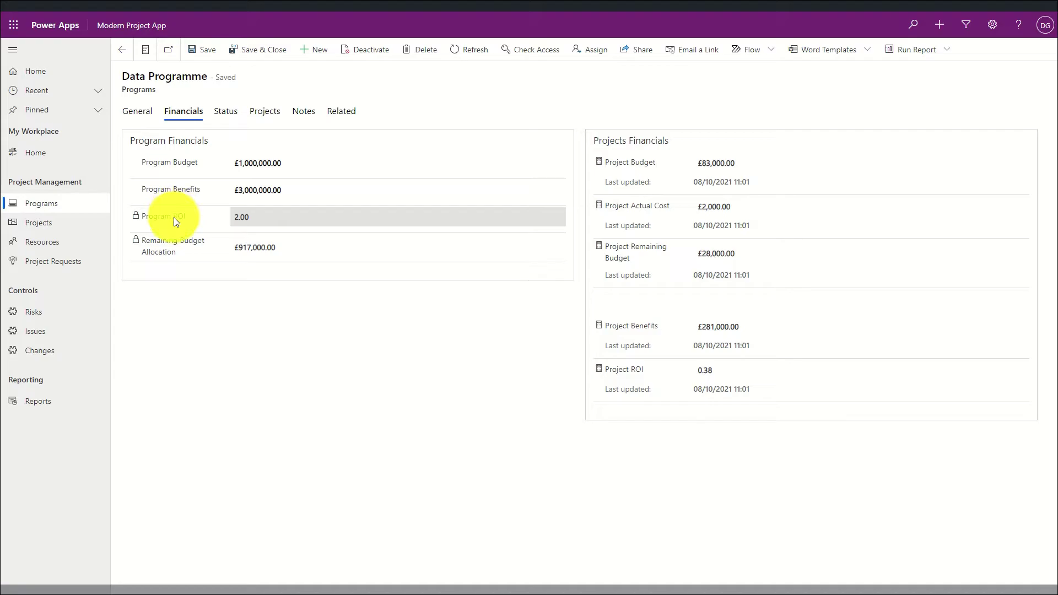
- Check the programme's KPIs and project counts, list its seven projects, then open Bookable Resources
left_click(236, 120)
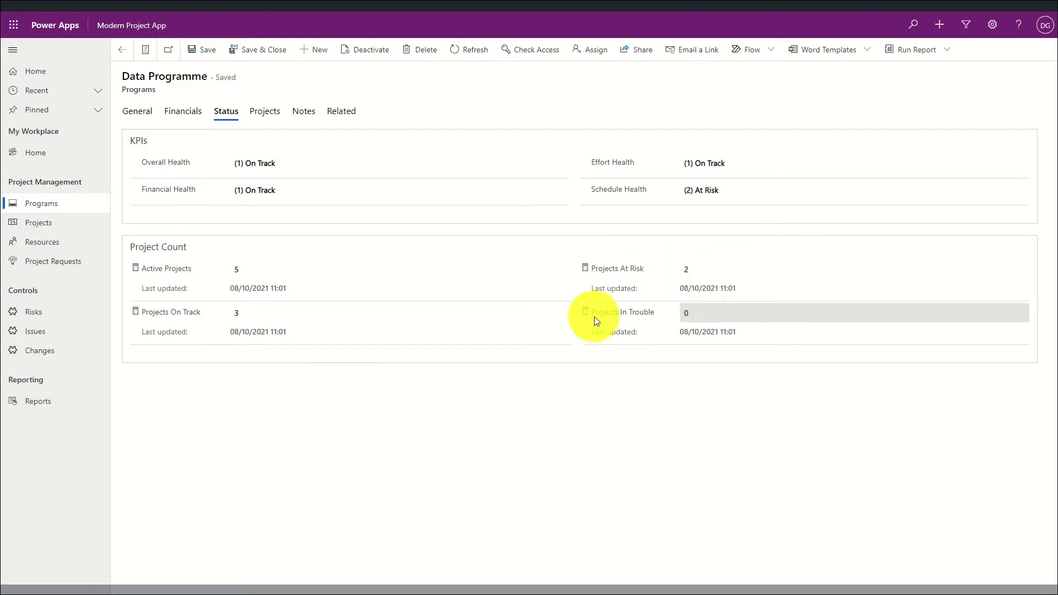
left_click(256, 122)
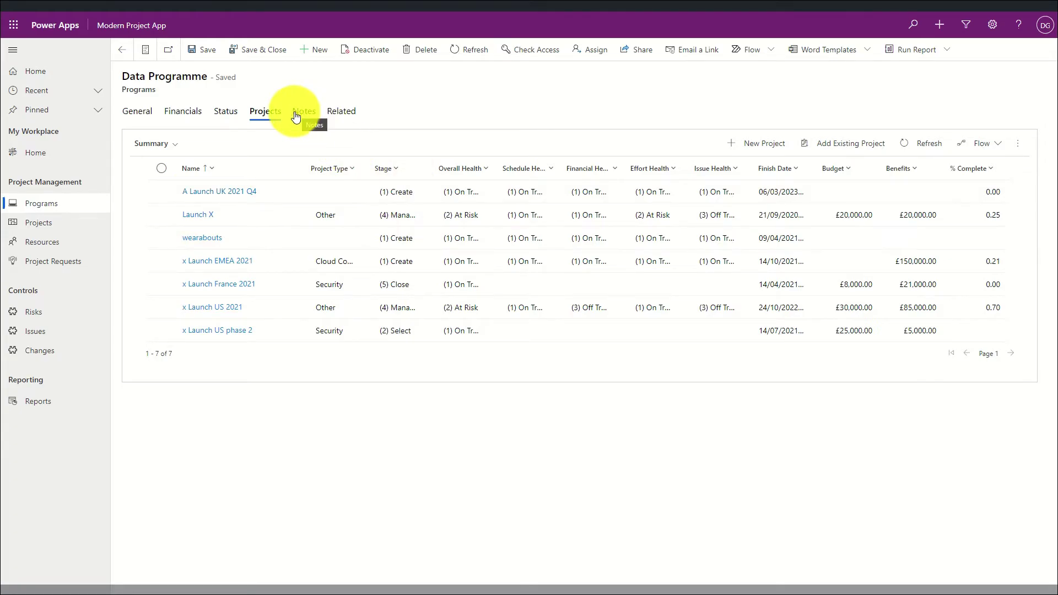
left_click(52, 246)
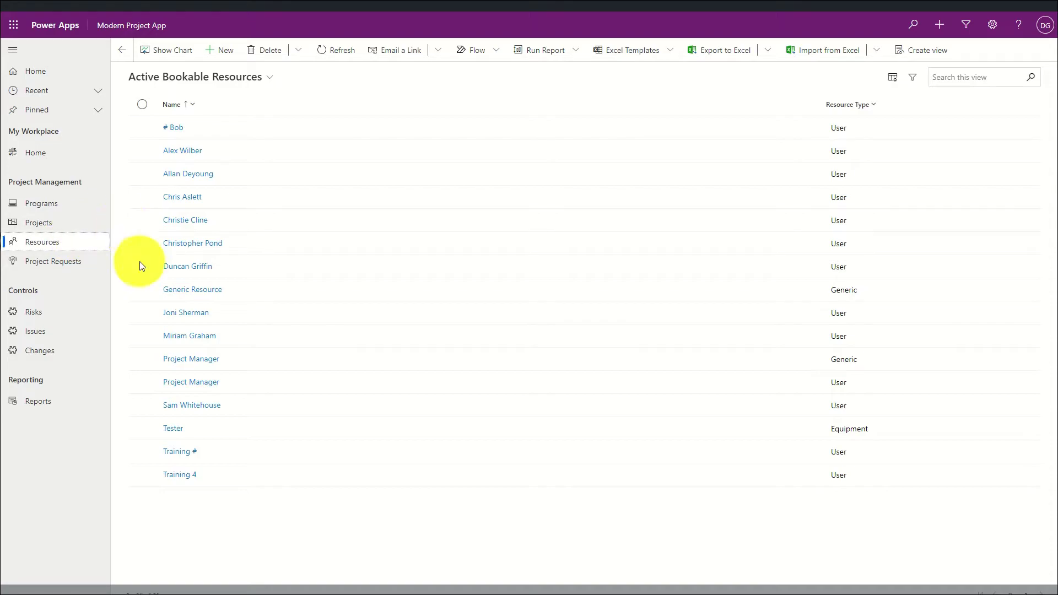
- Check a user resource's Oct 20 Work Hours entry, then go to Project Requests
left_click(182, 267)
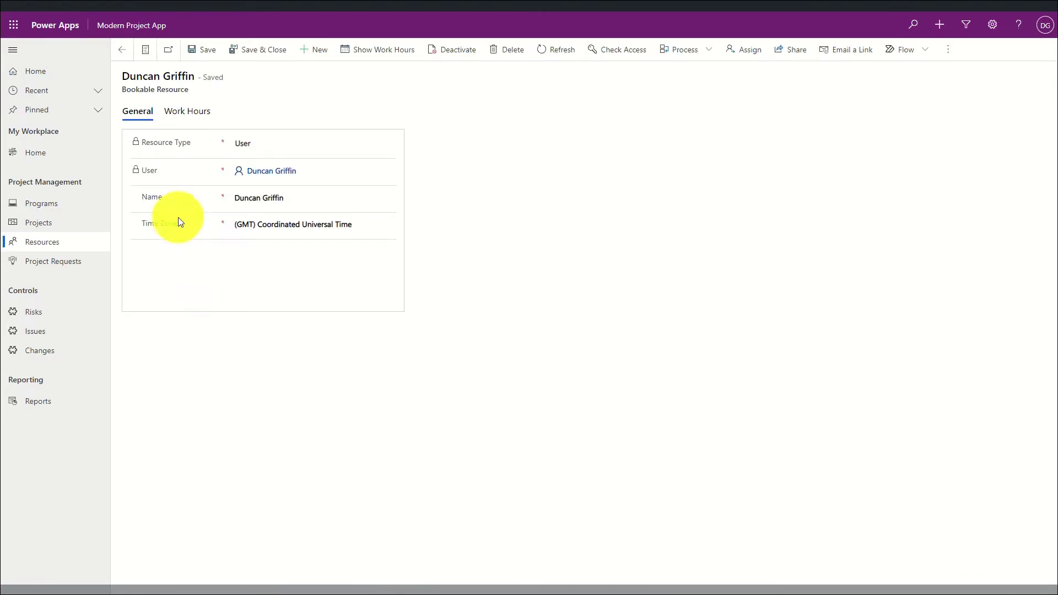
left_click(174, 118)
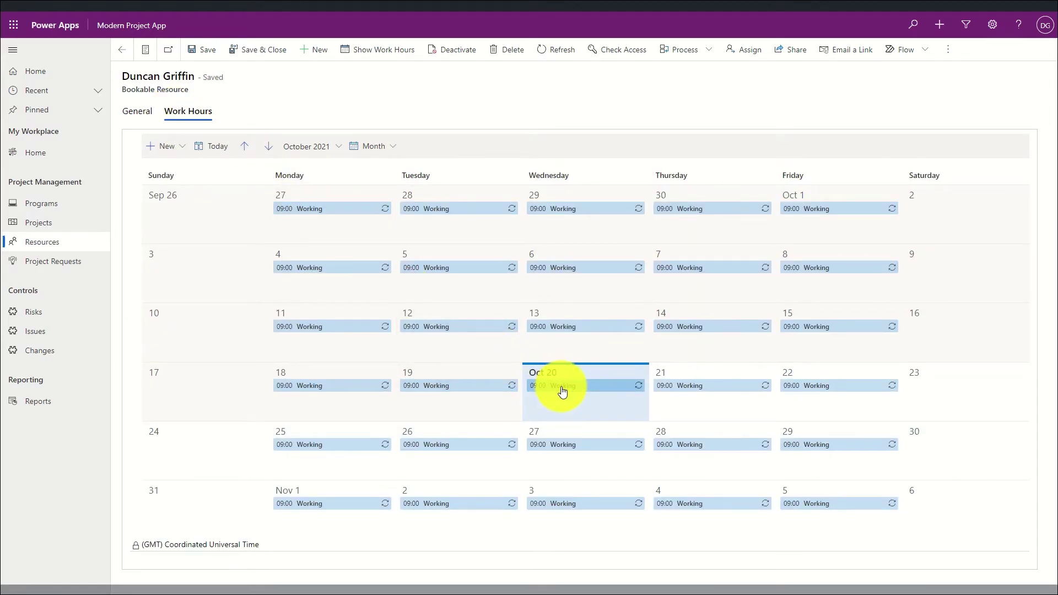
left_click(562, 391)
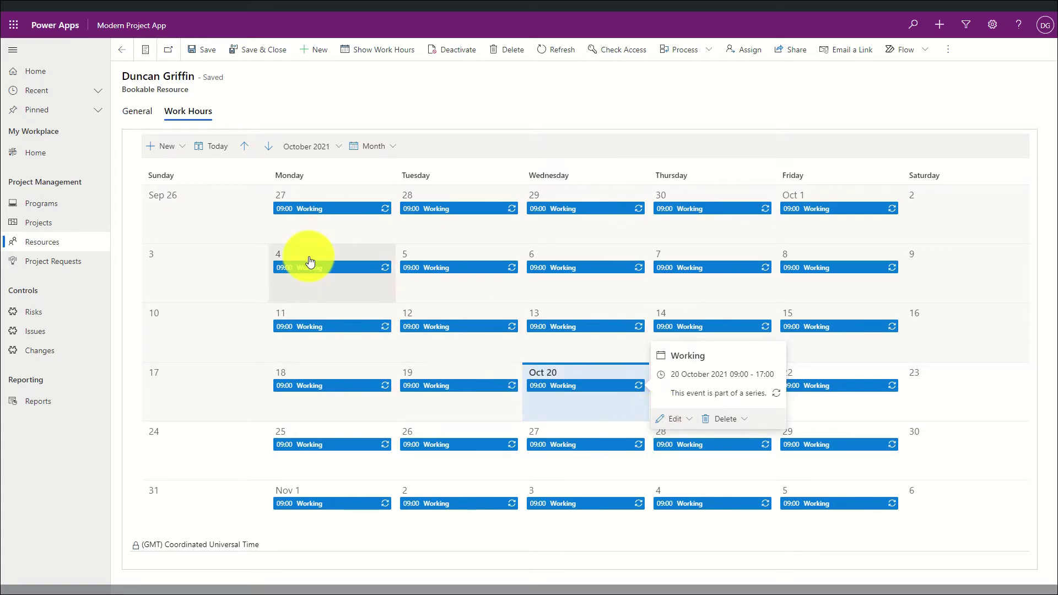
left_click(210, 162)
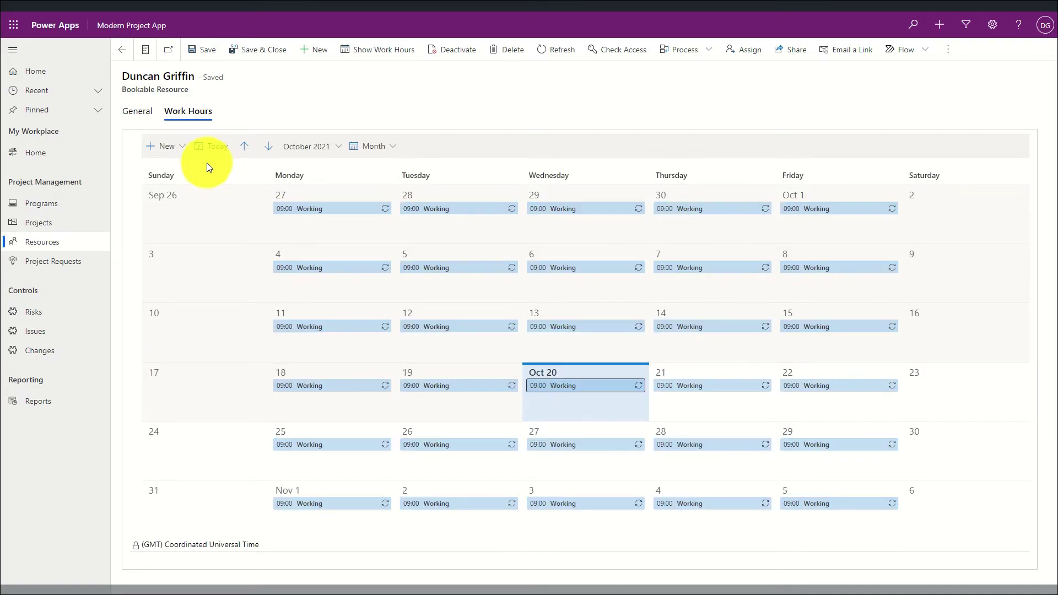
left_click(46, 269)
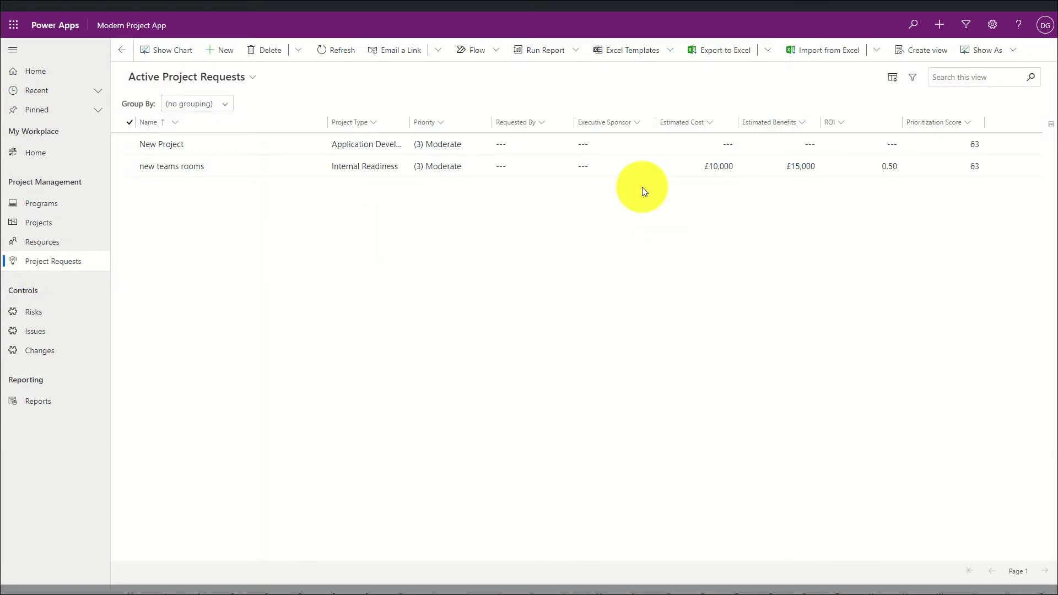
- Open and scroll through the New Project request record, then go to the Risks list
left_click(151, 147)
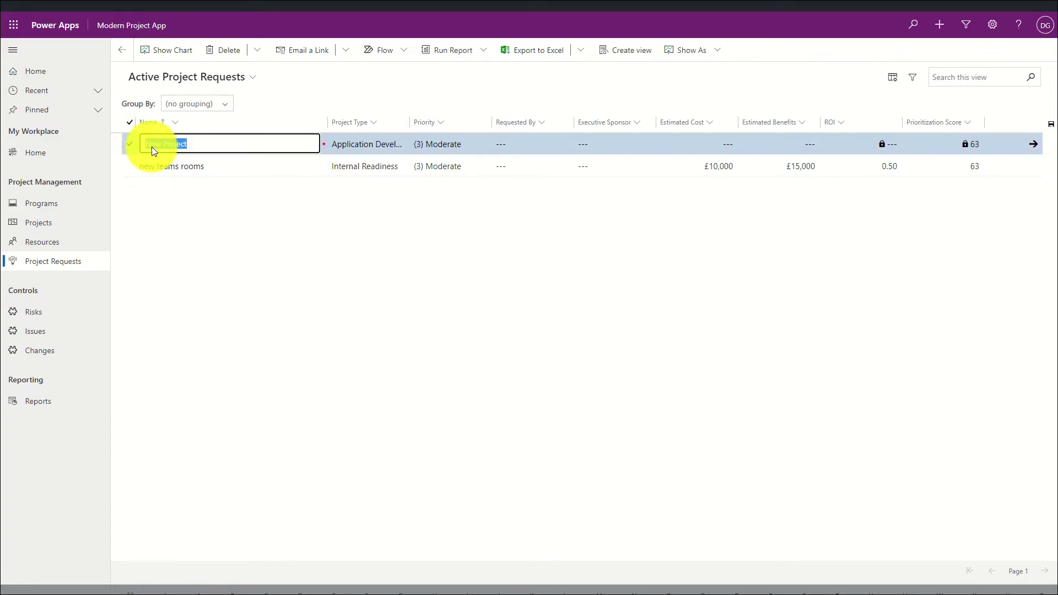
left_click(1038, 145)
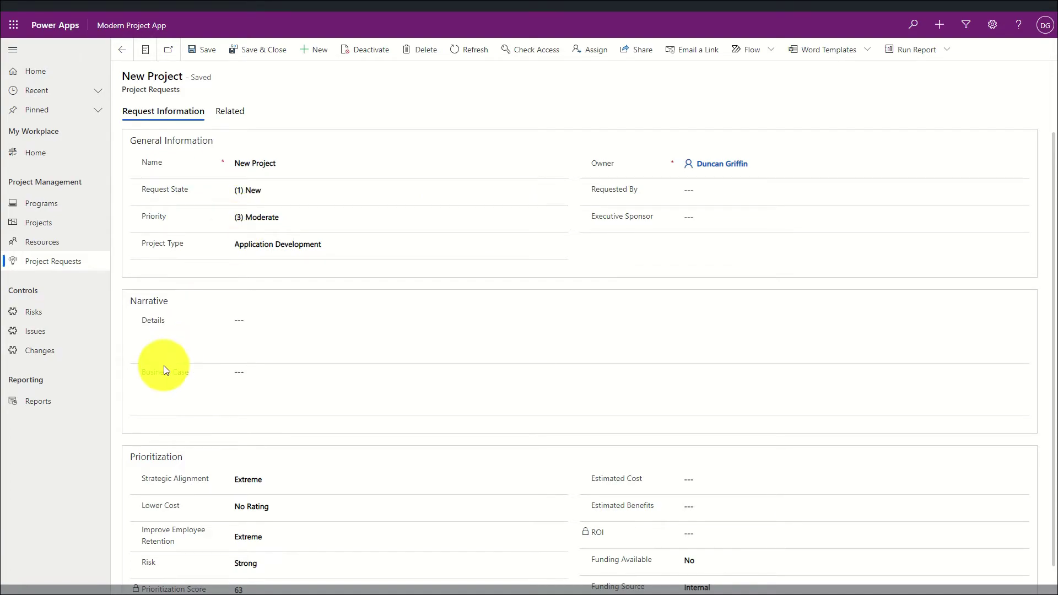
scroll(196, 450, "down", 1)
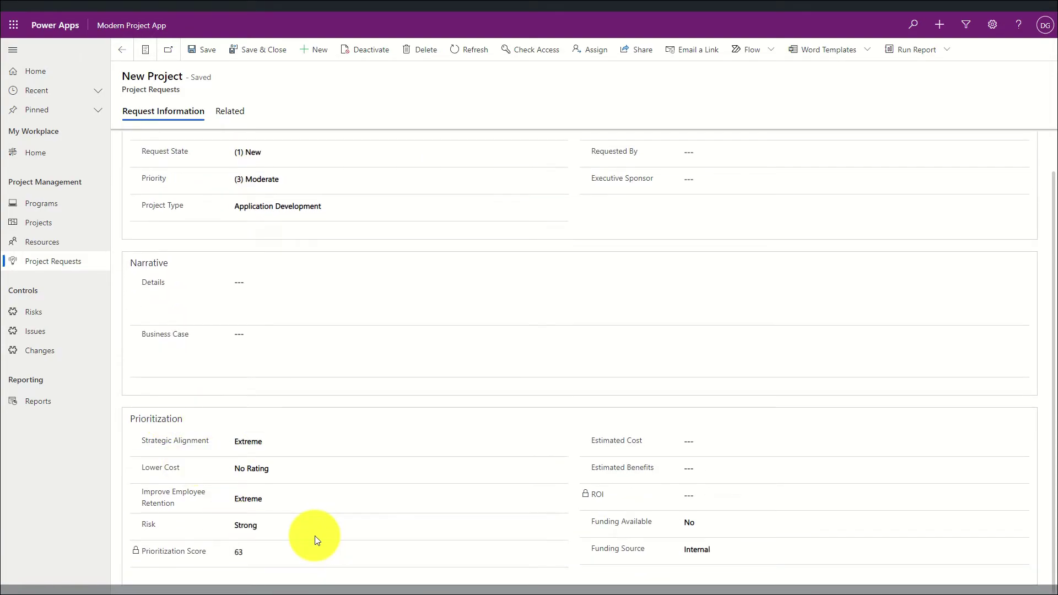
scroll(315, 535, "up", 1)
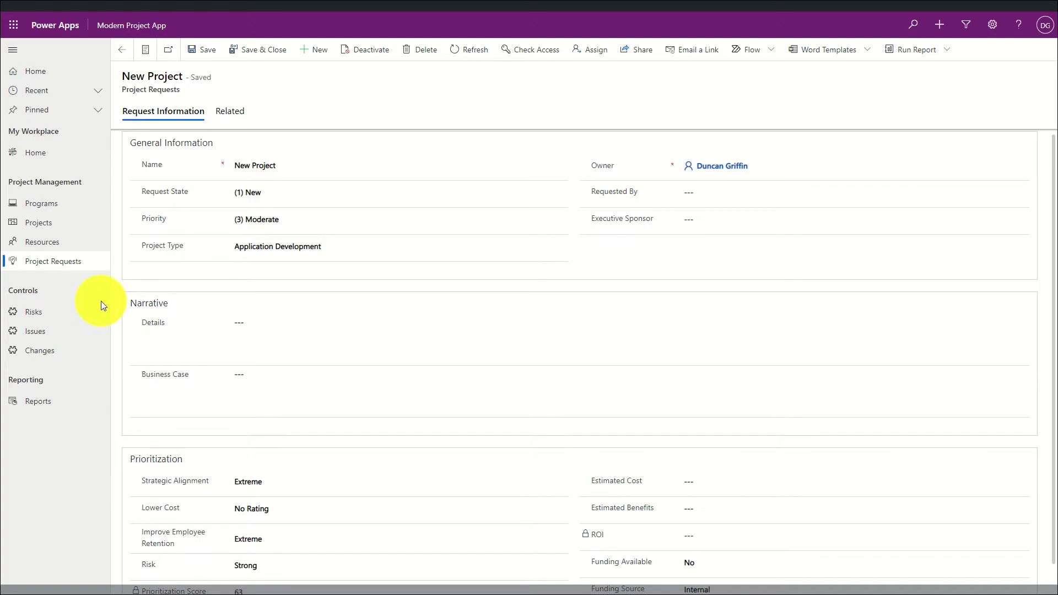
left_click(71, 314)
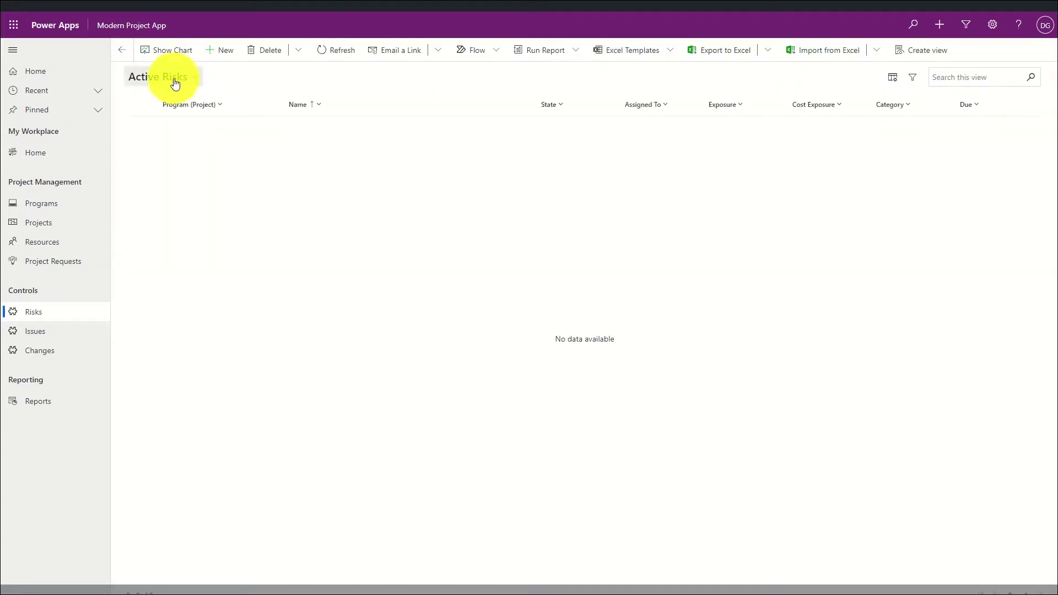
- Switch to the All Risks view, open the system-integration risk record, then go to Issues
left_click(171, 78)
left_click(163, 134)
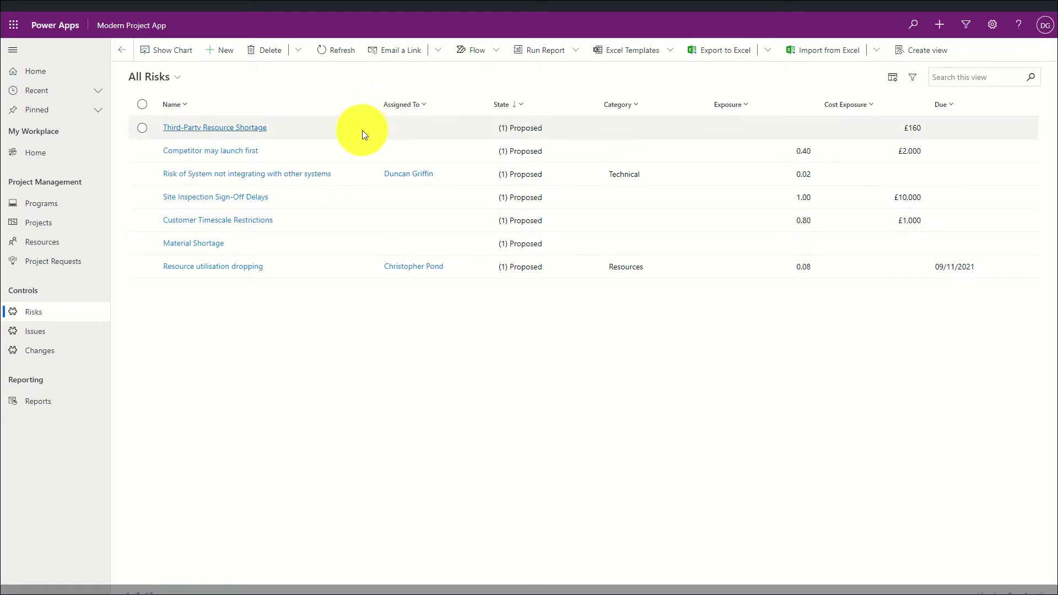
left_click(244, 181)
left_click(244, 181)
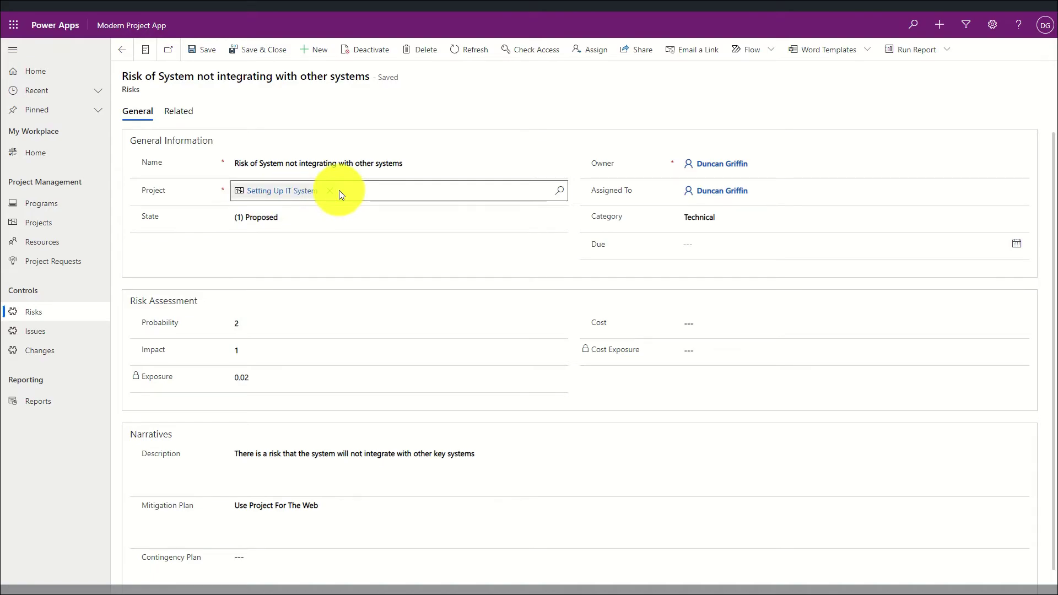
left_click(339, 190)
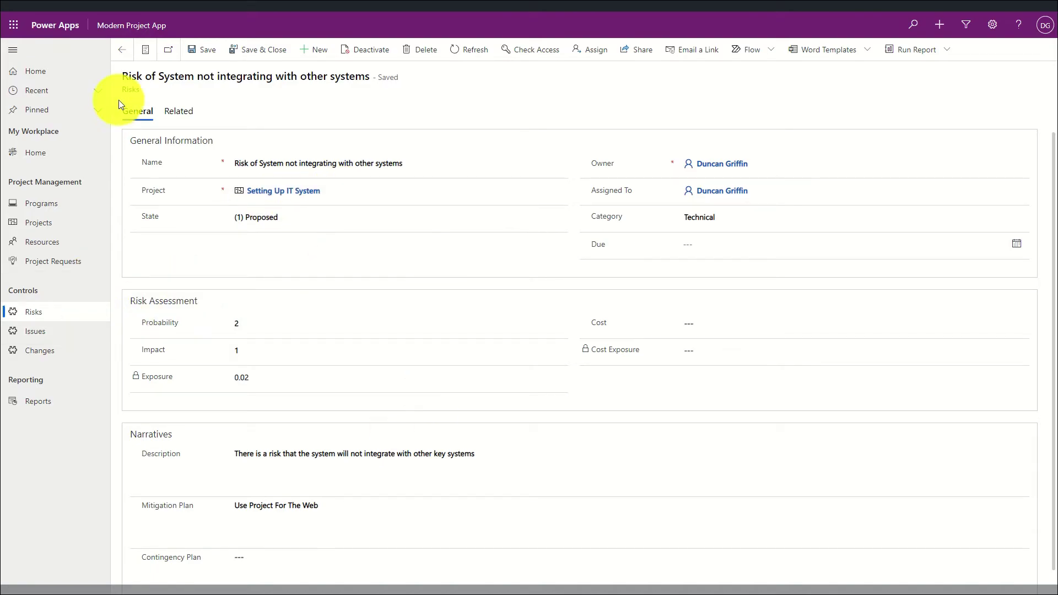
left_click(53, 332)
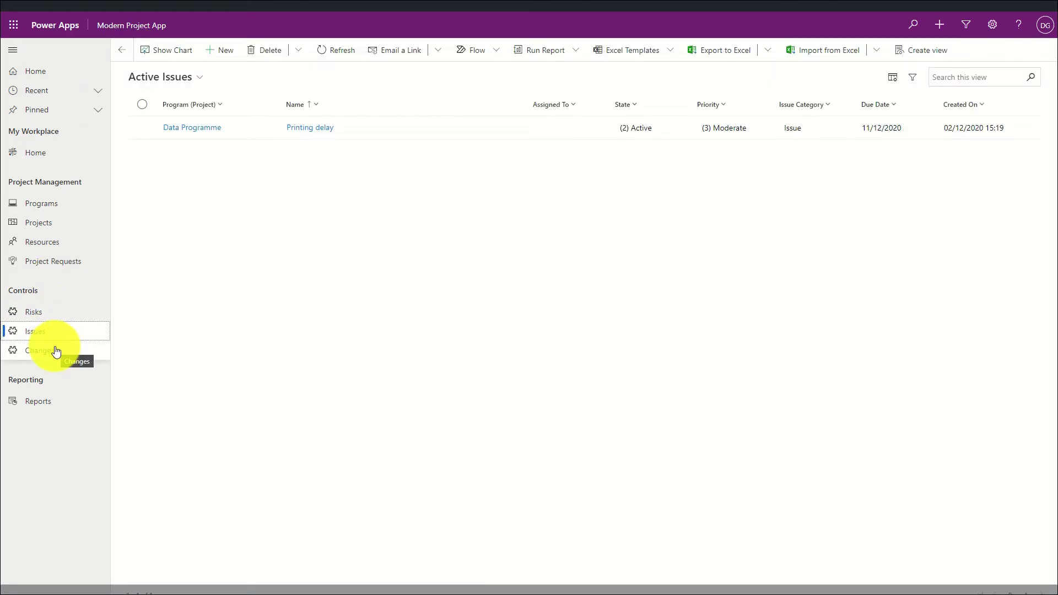
- Check the active change requests, then show the three available Reporting Services reports
left_click(56, 351)
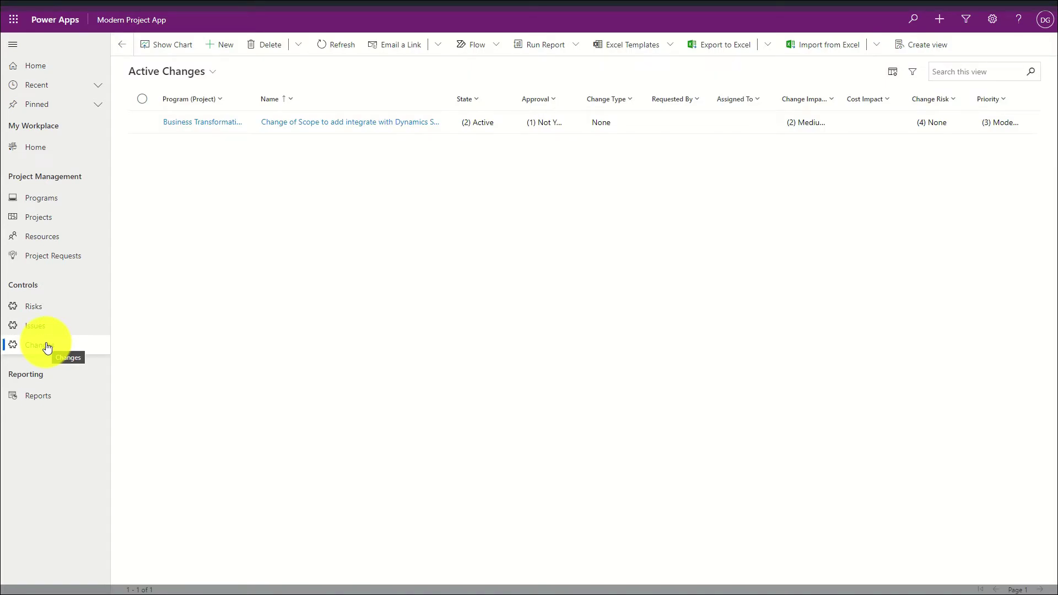
left_click(47, 399)
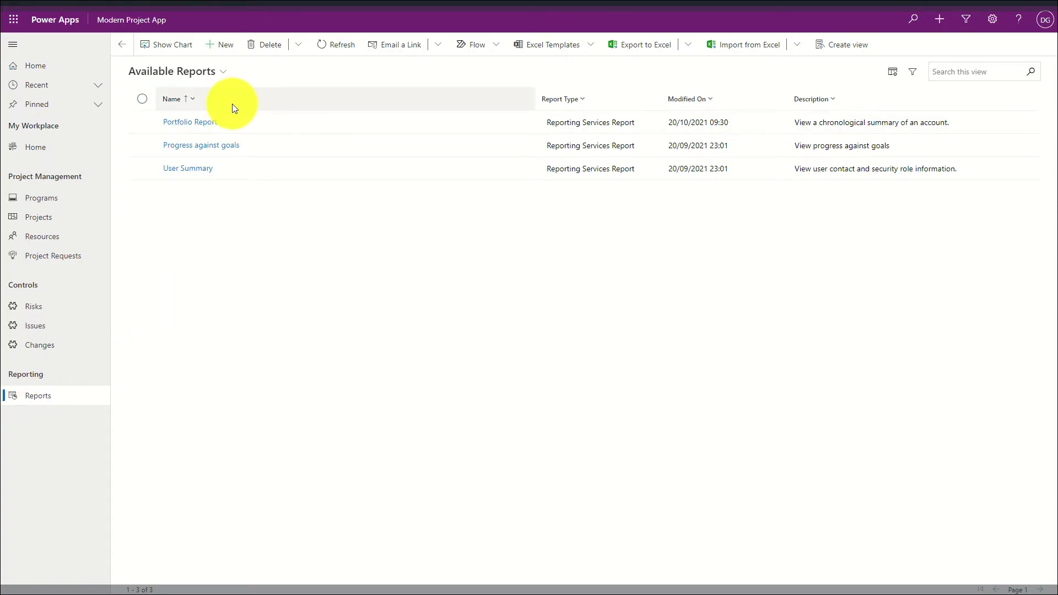
- Open the Portfolio Report to show the Information Technology portfolio dashboard
left_click(208, 123)
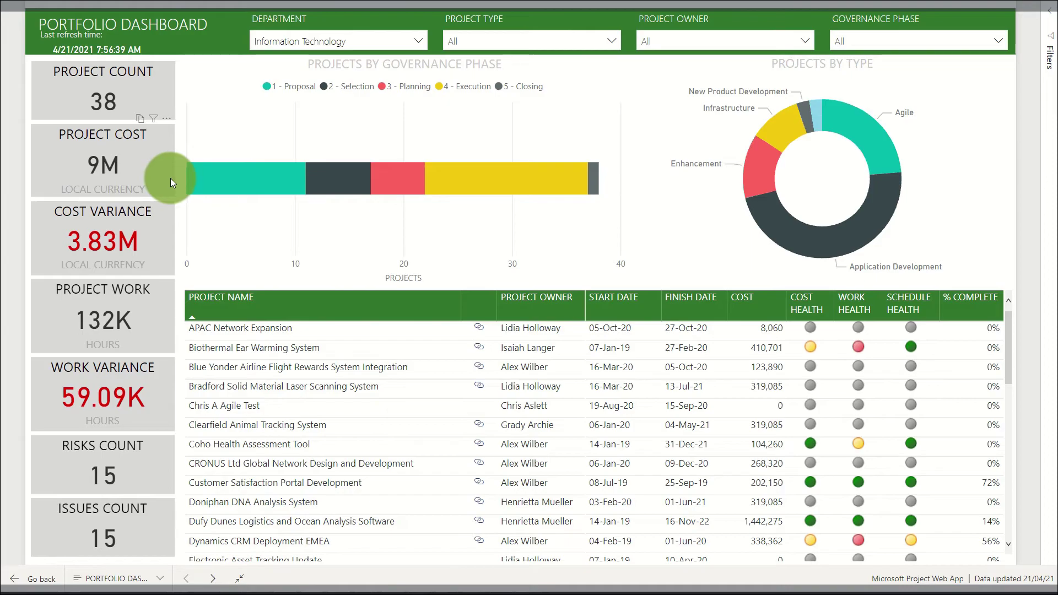
- Check the Department slicer, briefly filter to the Agile slice, then go to Portfolio Timeline
left_click(408, 39)
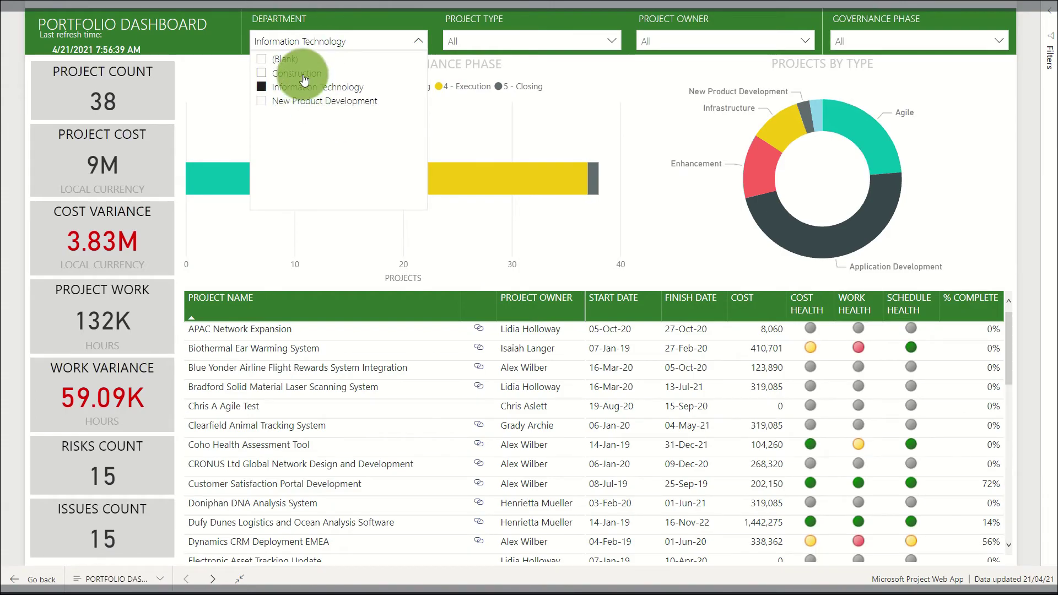
left_click(337, 41)
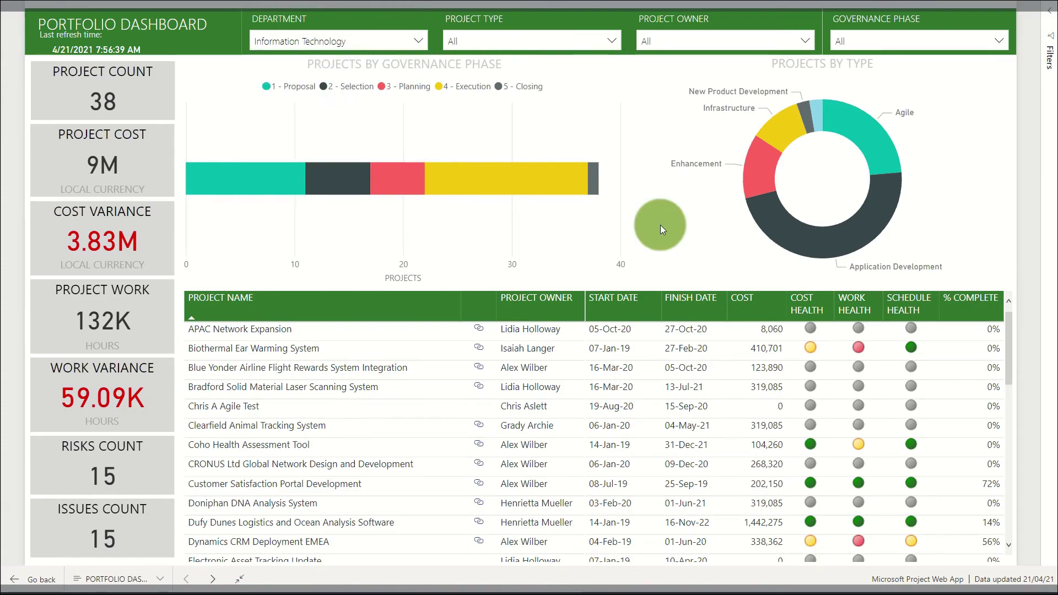
left_click(878, 136)
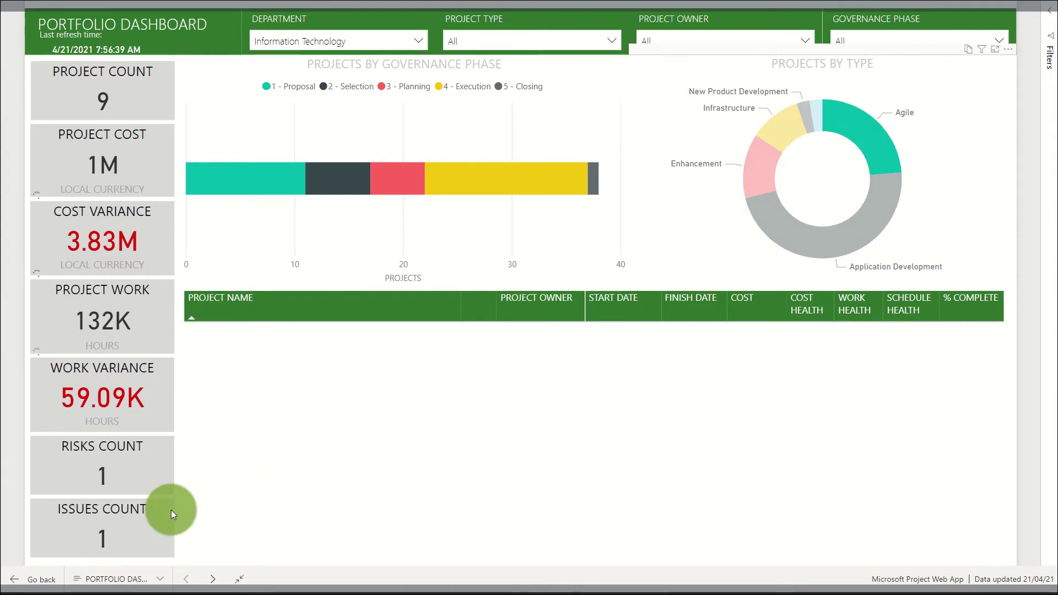
left_click(132, 583)
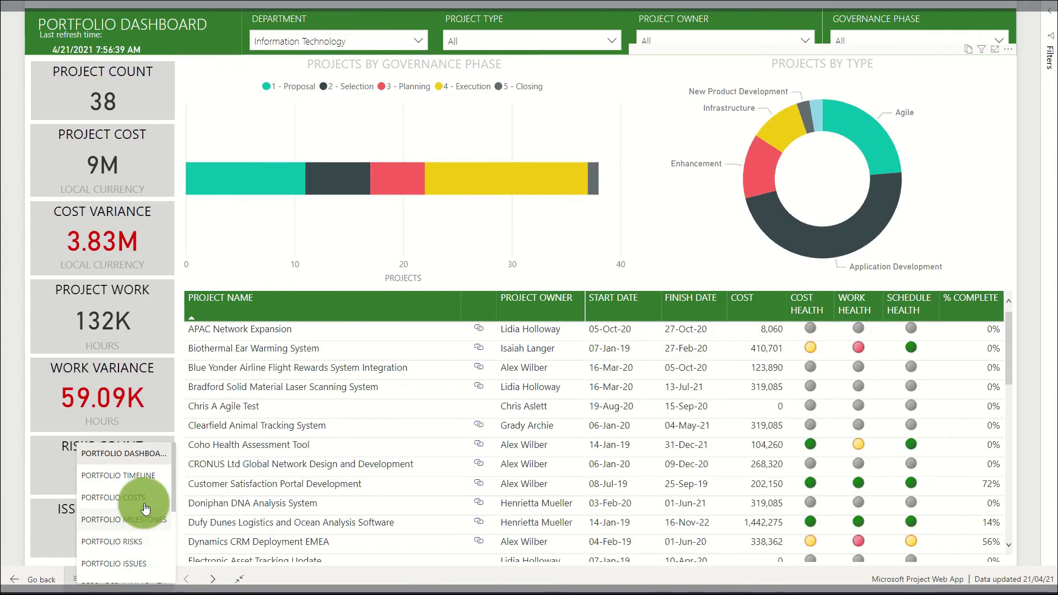
left_click(121, 477)
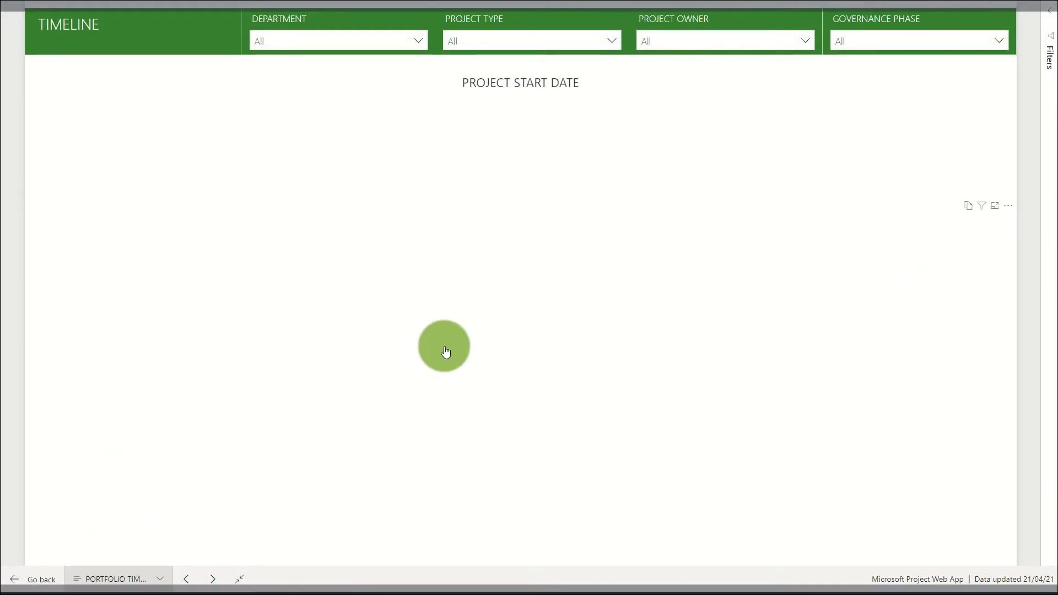
- Scroll through the project timeline Gantt chart, then switch to the Portfolio Costs page
mouse_move(446, 352)
scroll(394, 352, "down", 5)
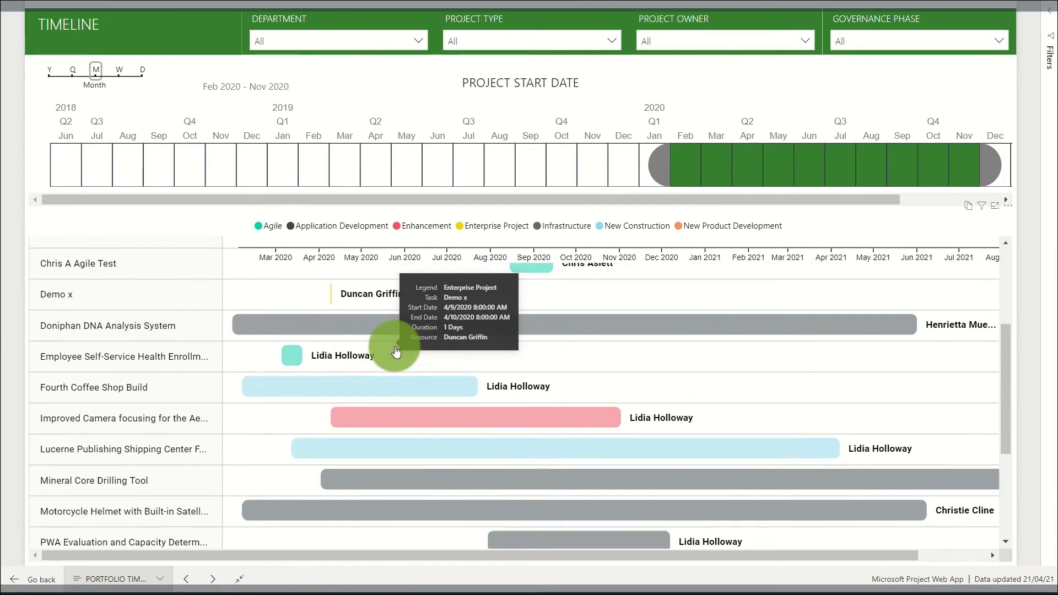
scroll(395, 351, "up", 4)
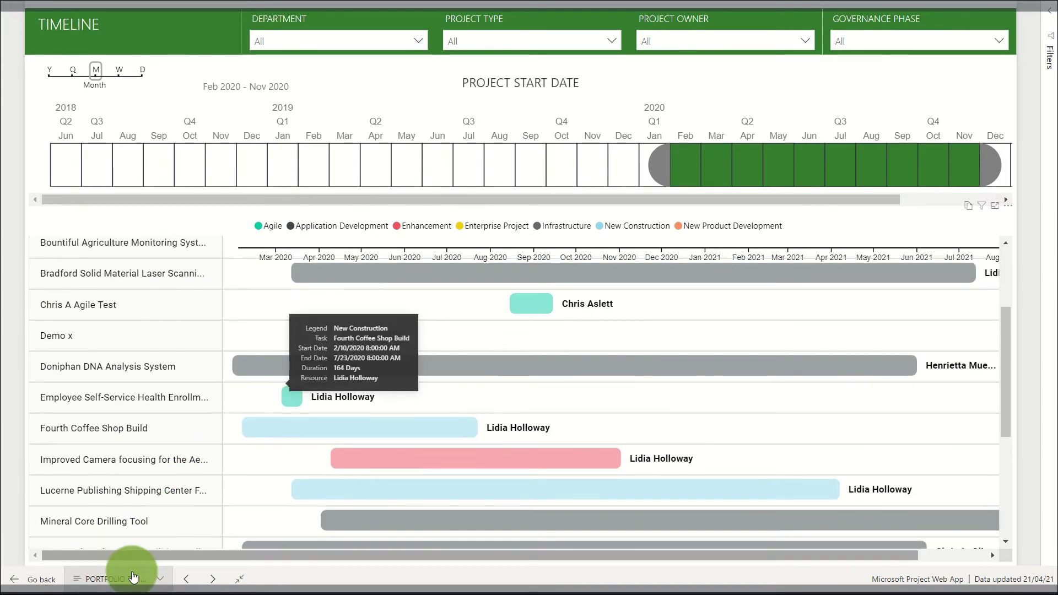
left_click(115, 578)
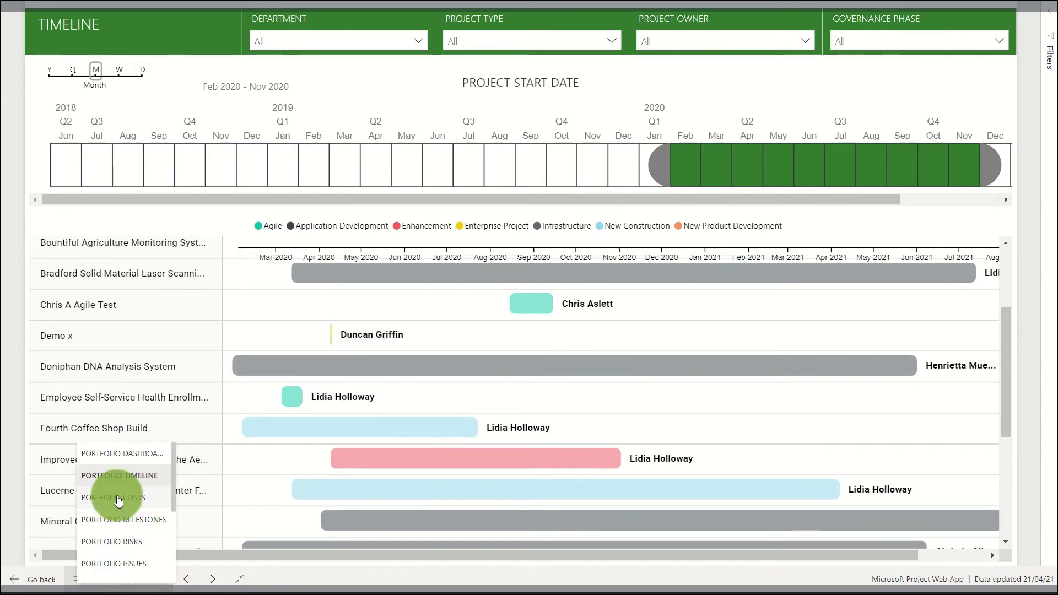
left_click(118, 498)
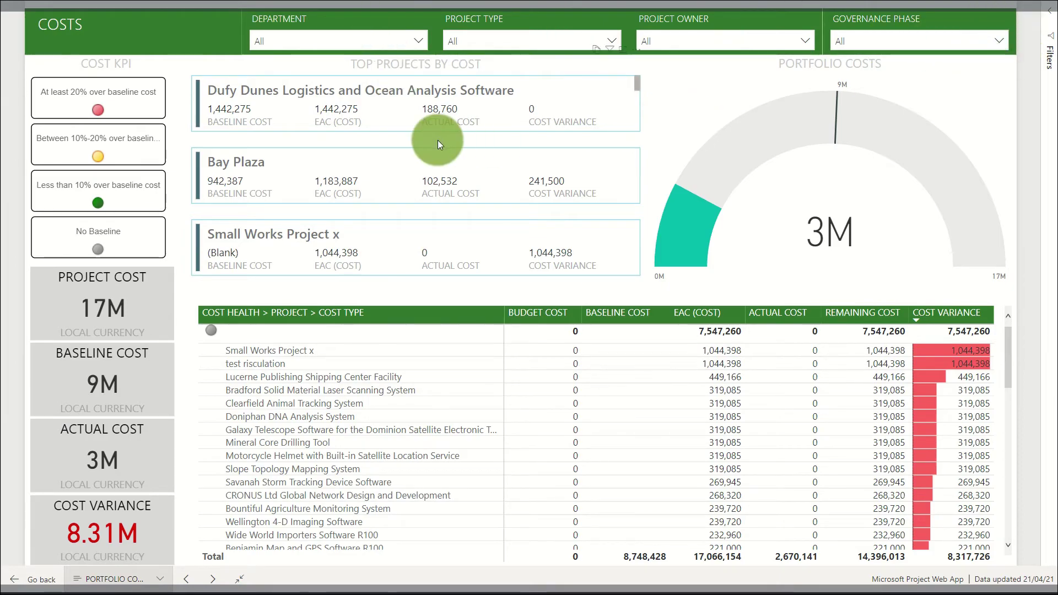
- Visit the Portfolio Milestones page, then scroll through the Portfolio Risks page
left_click(114, 578)
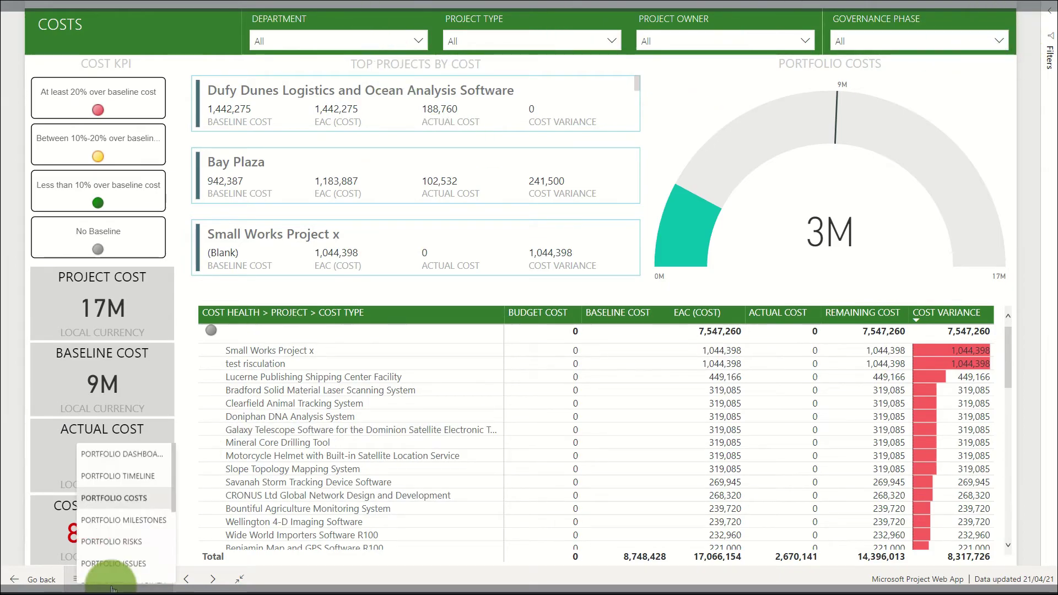
left_click(114, 527)
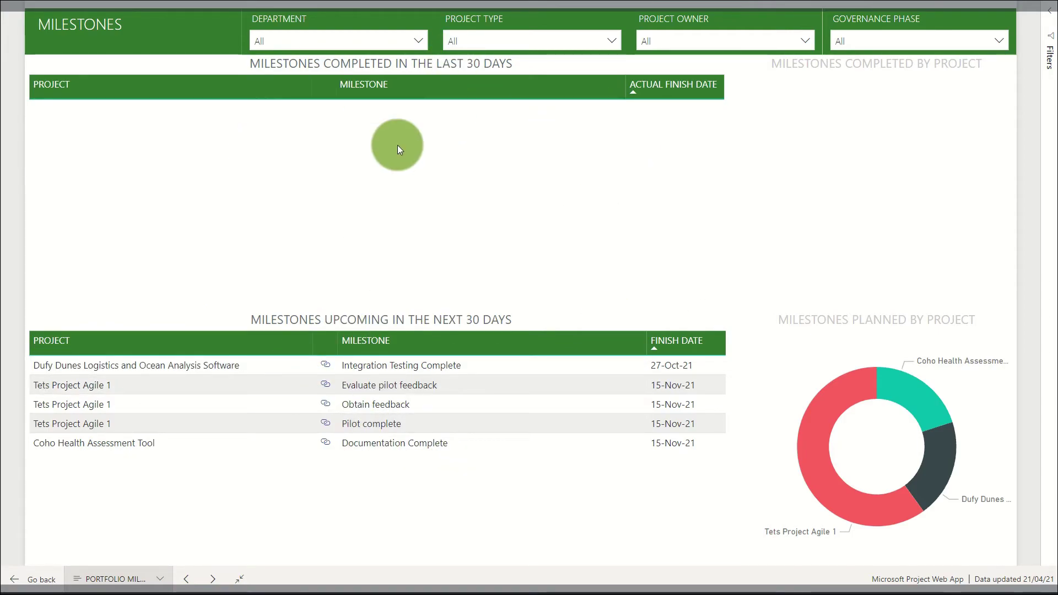
left_click(120, 582)
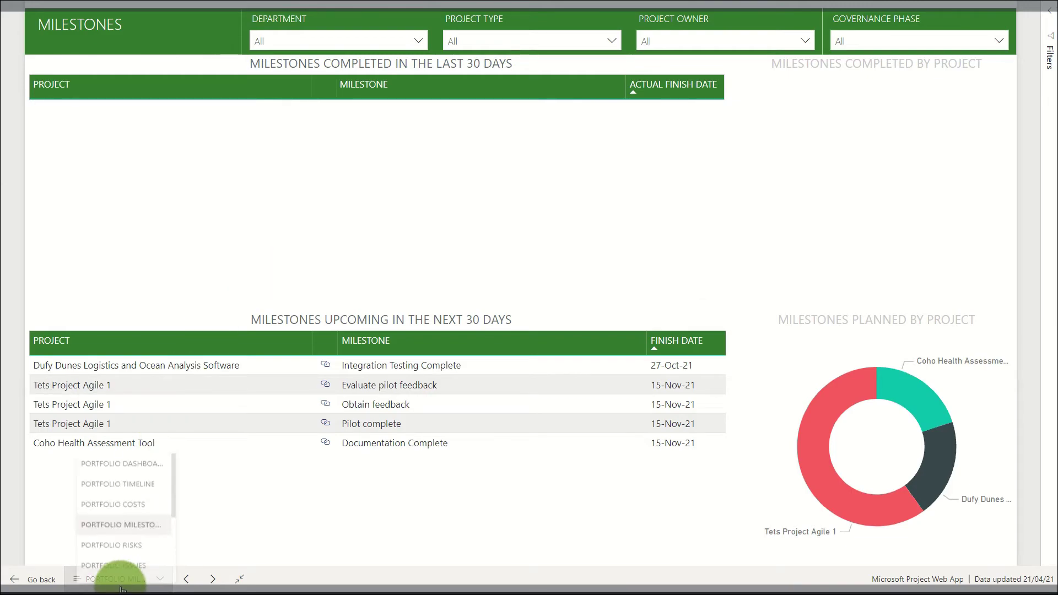
left_click(124, 555)
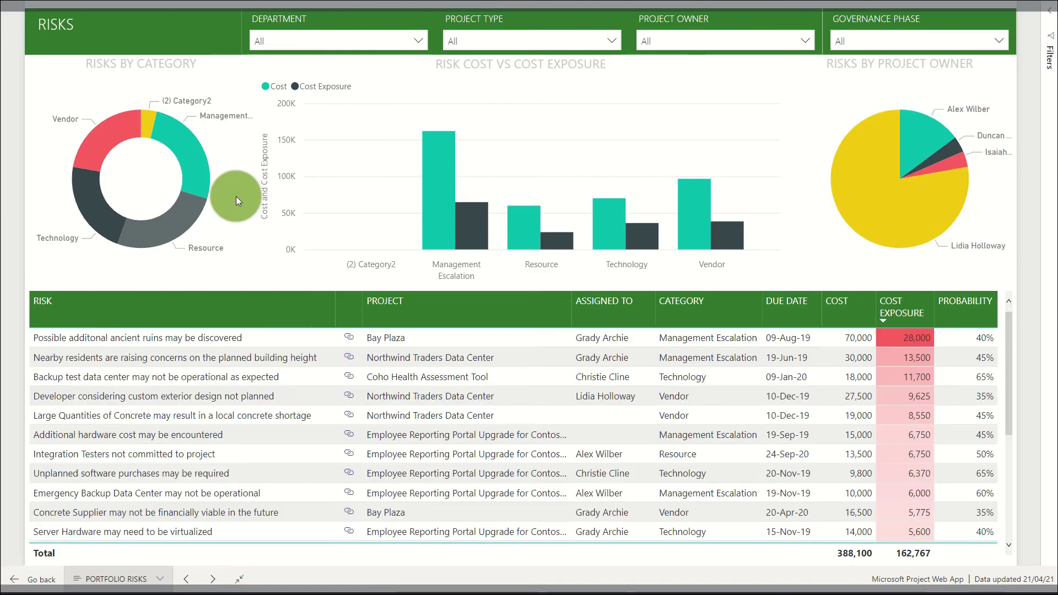
scroll(307, 370, "down", 5)
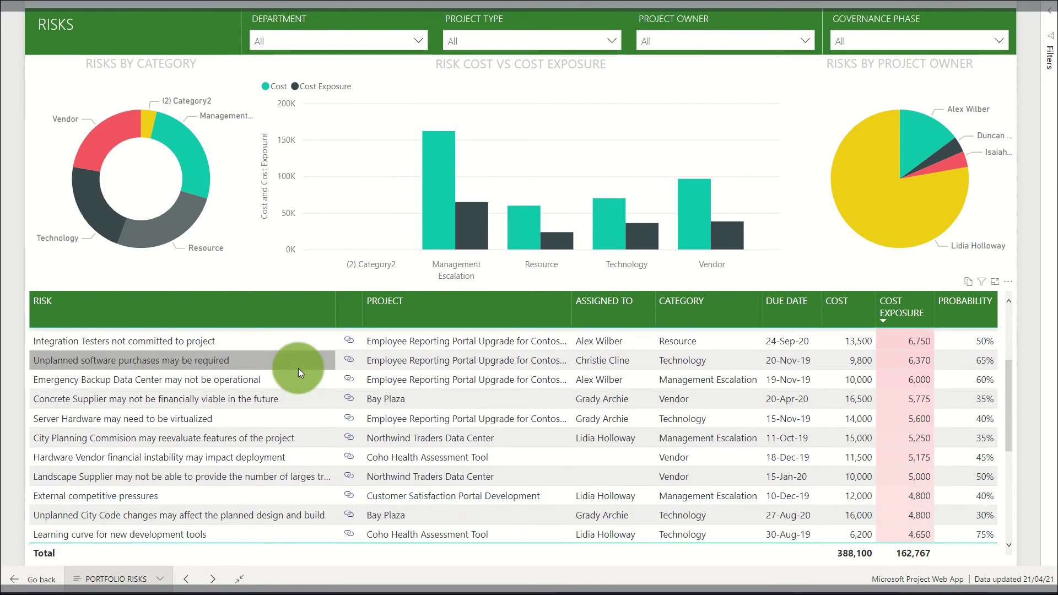
scroll(298, 368, "down", 3)
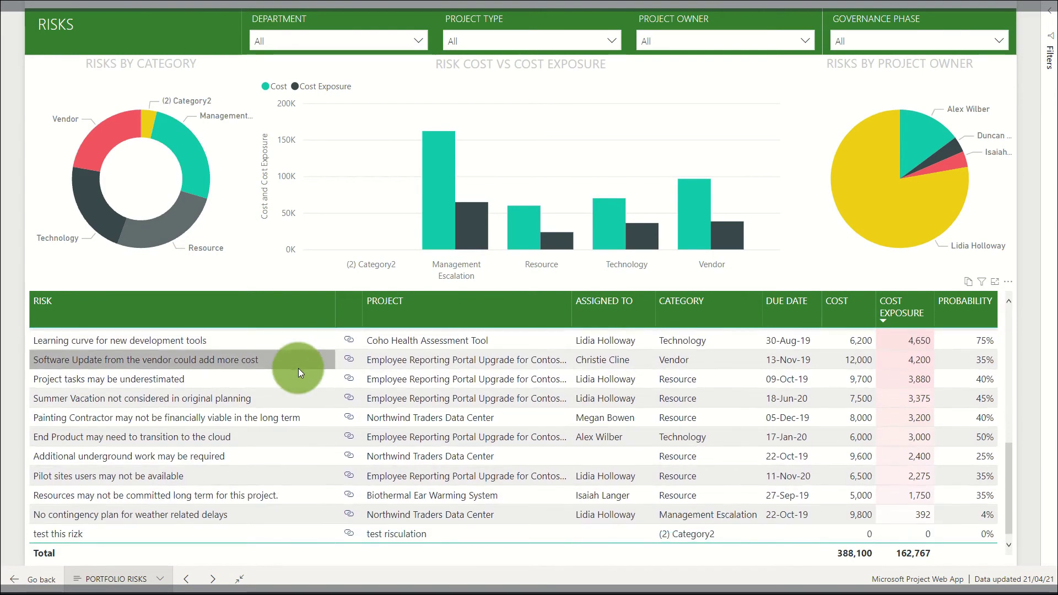
scroll(639, 401, "up", 4)
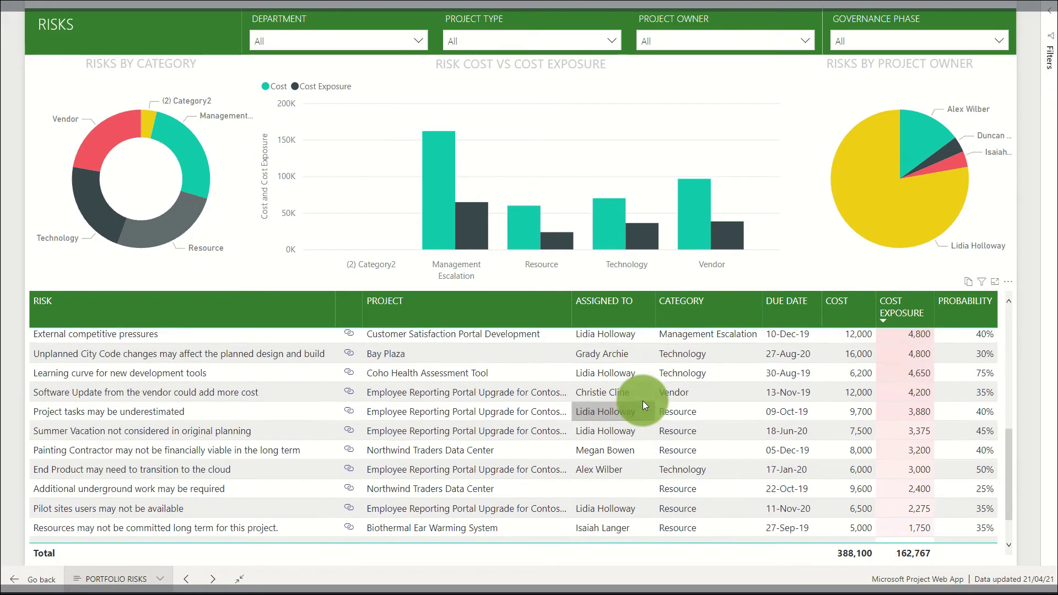
scroll(453, 336, "up", 2)
scroll(437, 350, "up", 3)
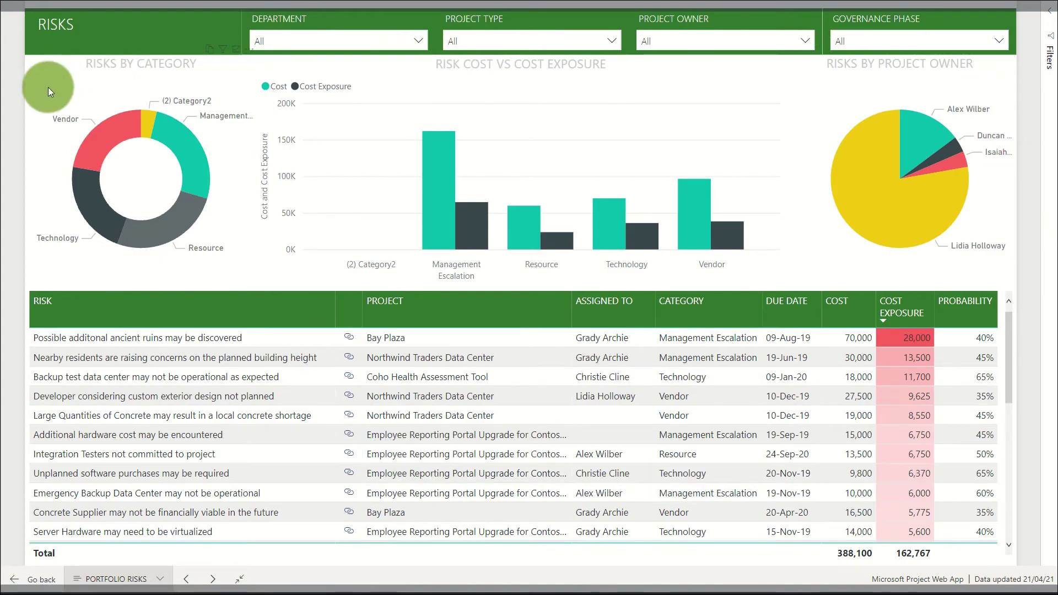
- Scroll the Portfolio Issues list, then switch to the Resource Availability page
left_click(127, 583)
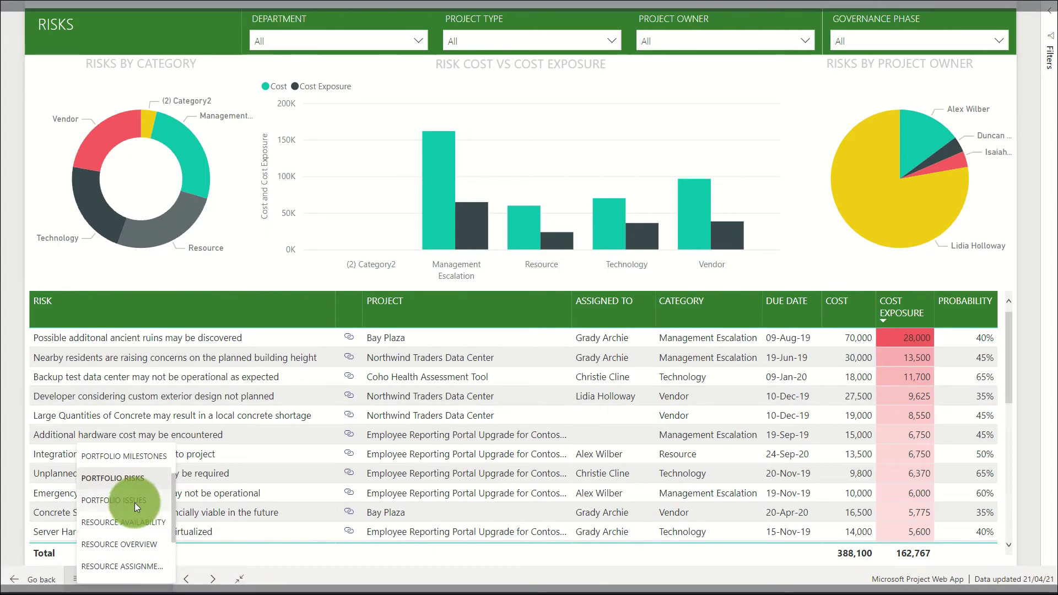
left_click(135, 501)
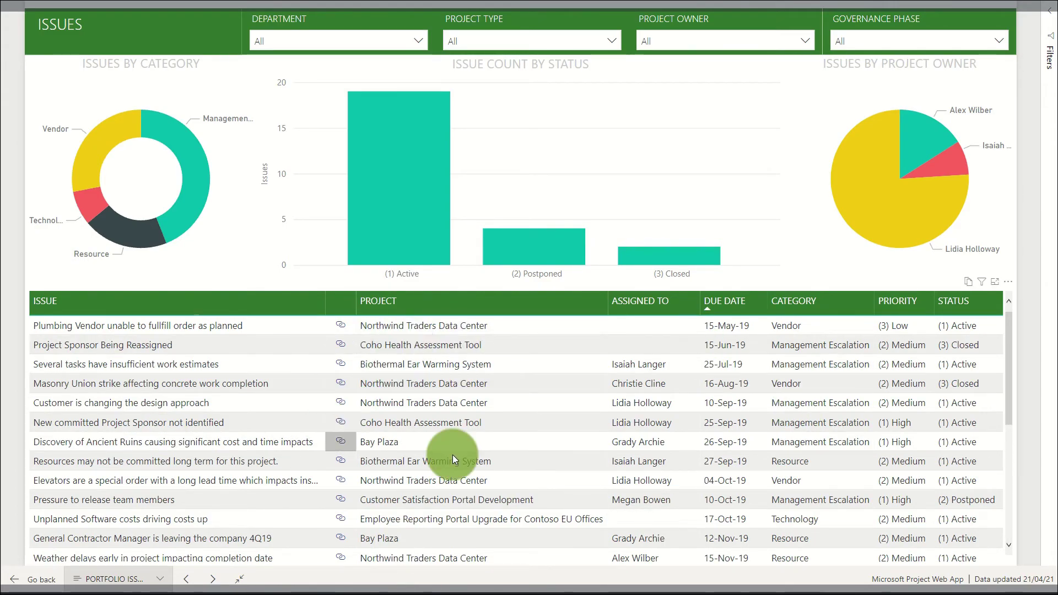
scroll(194, 453, "down", 5)
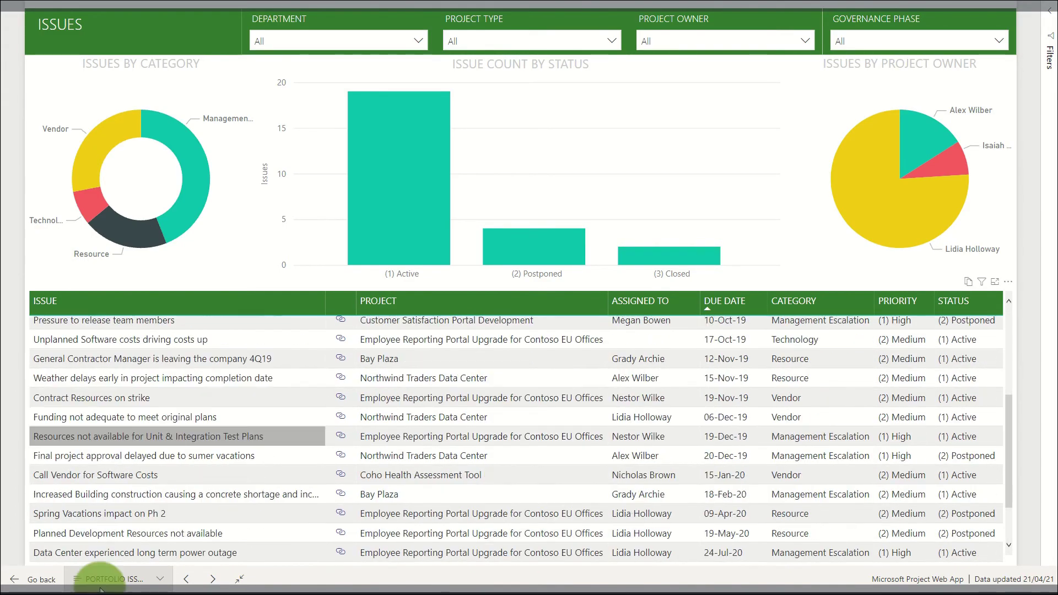
left_click(120, 584)
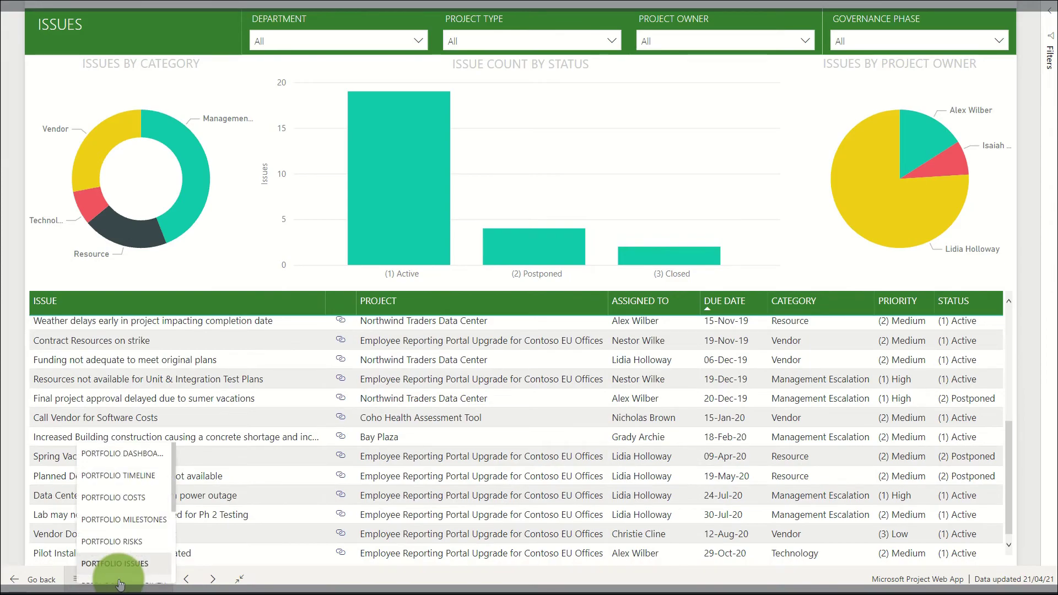
scroll(118, 496, "down", 1)
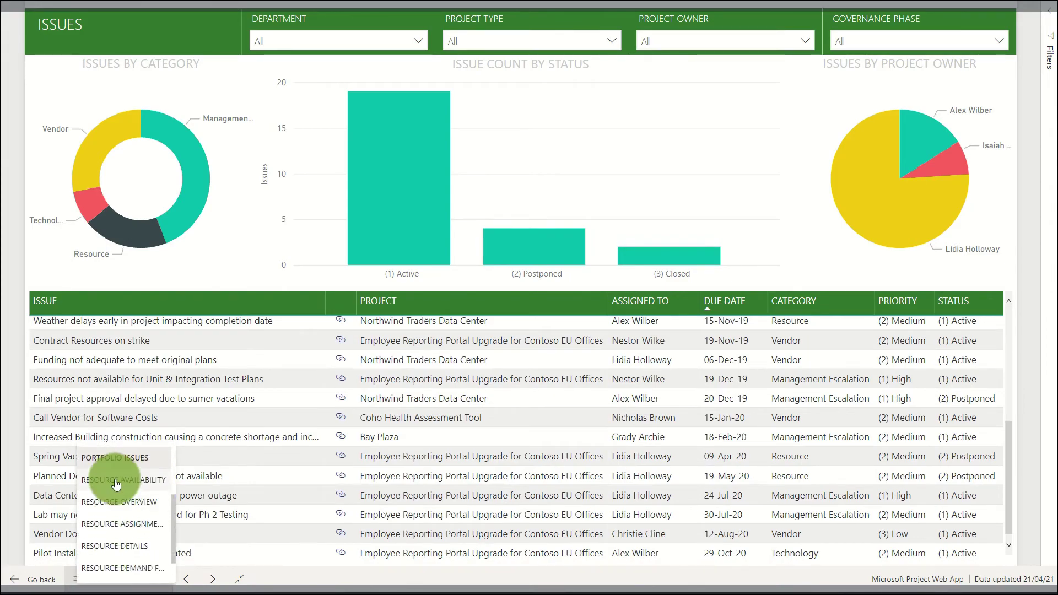
left_click(117, 482)
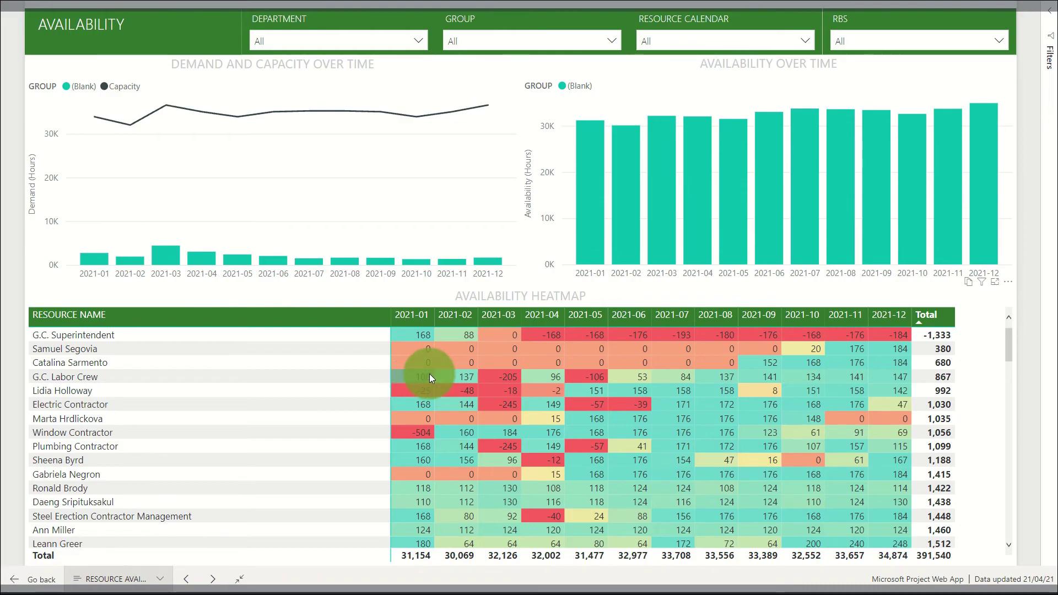
- Scroll the Availability Heatmap and review the Department slicer values without changing them
scroll(428, 373, "down", 5)
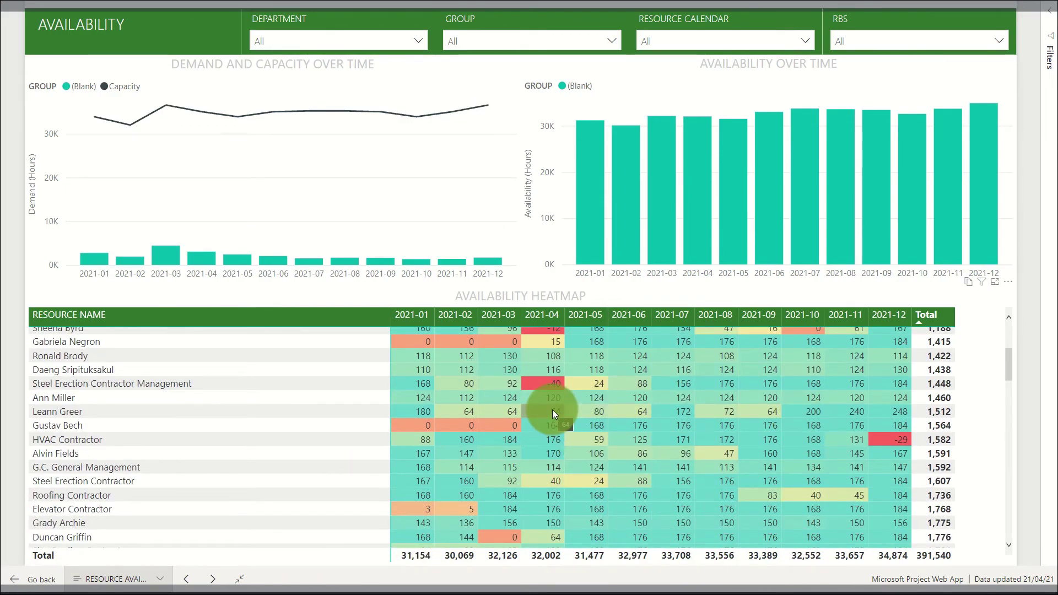
scroll(543, 369, "up", 3)
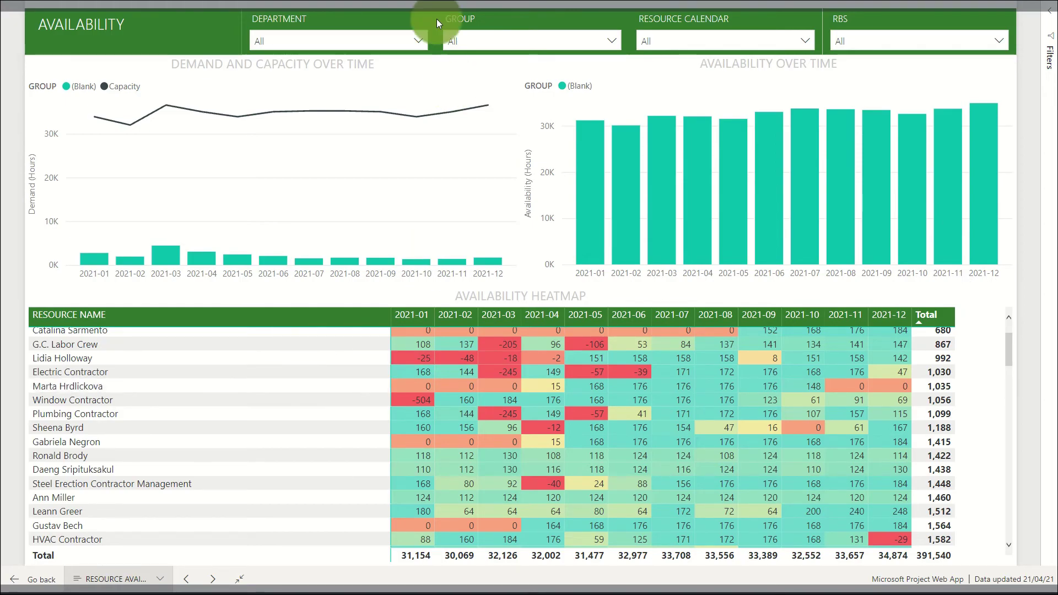
left_click(402, 38)
left_click(402, 37)
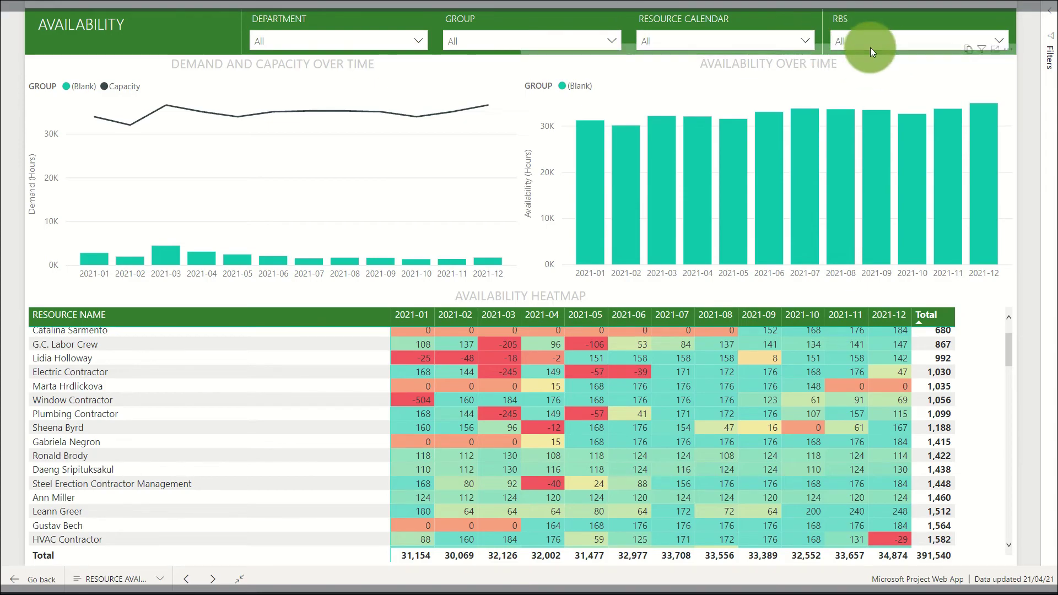
left_click(120, 569)
scroll(123, 528, "down", 3)
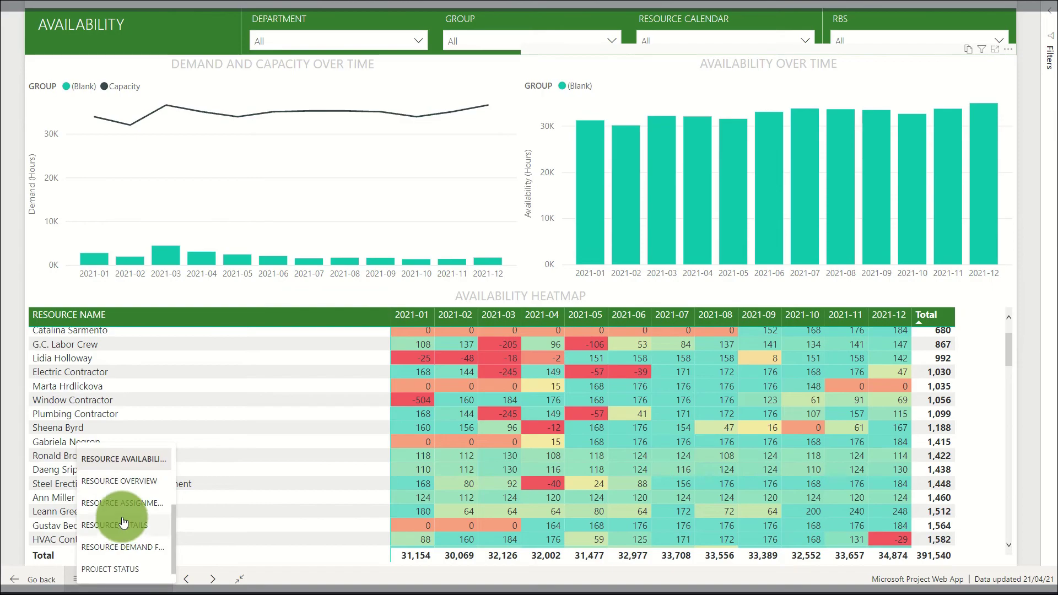
- Visit the Resource Overview page, then move on to Resource Assignments
left_click(114, 488)
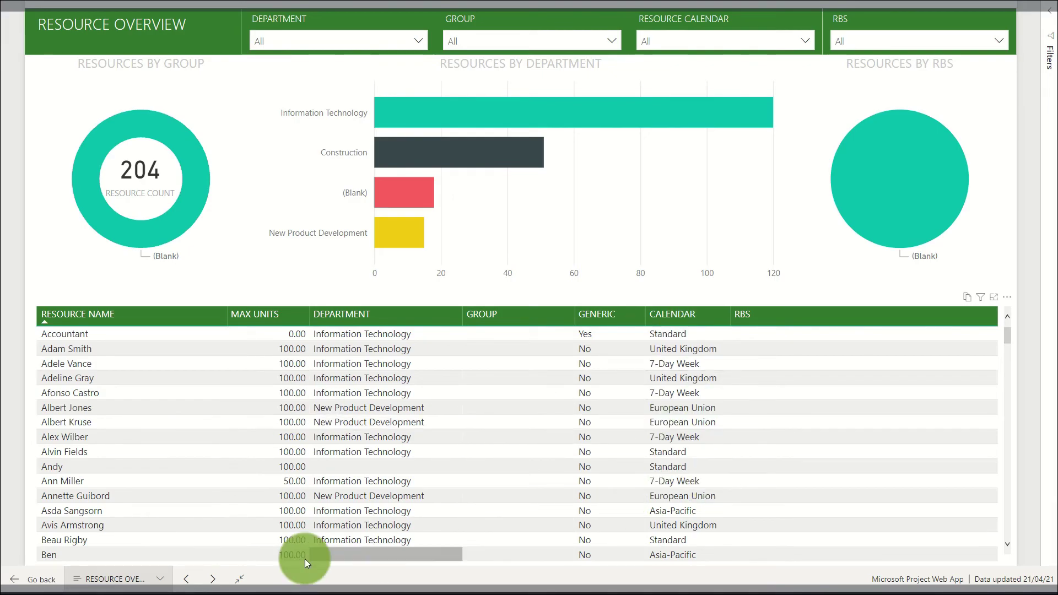
left_click(117, 582)
scroll(132, 485, "down", 5)
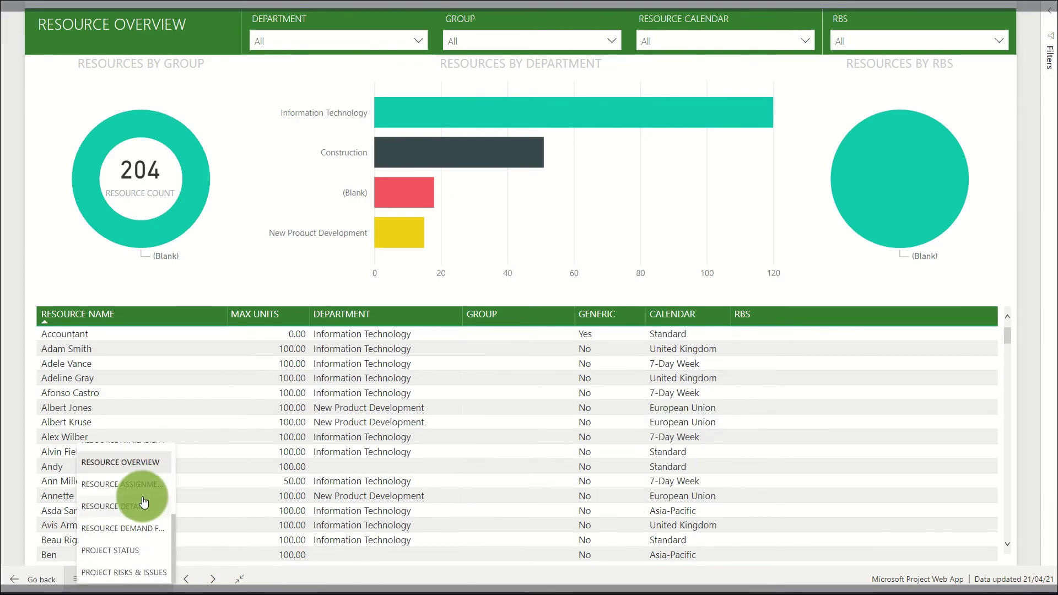
left_click(131, 487)
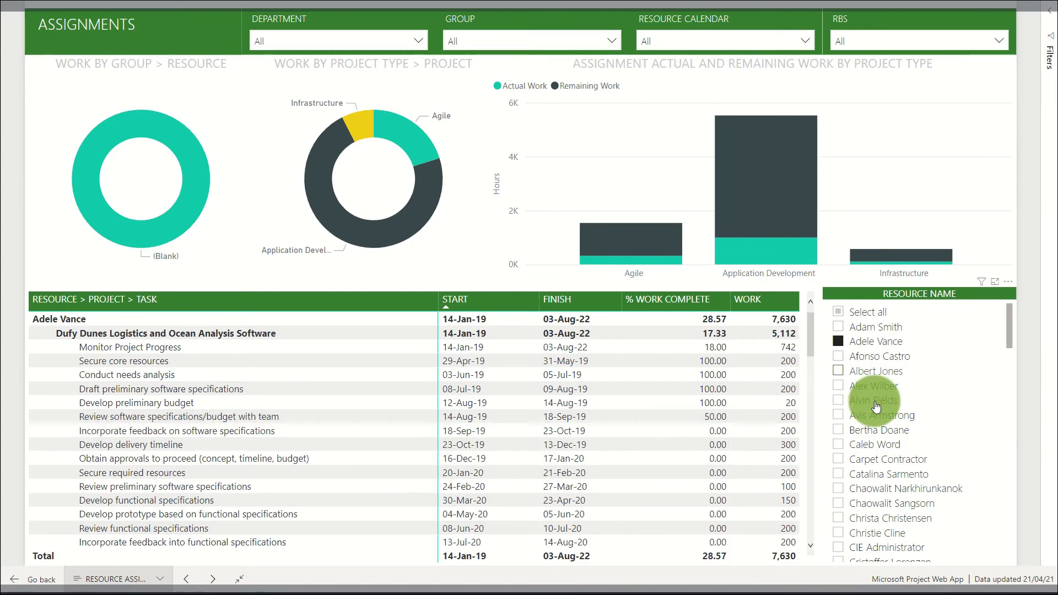
- Filter assignments to Drywall Contractor (3,242 work hours), then go to Resource Details
scroll(878, 420, "down", 2)
scroll(878, 420, "down", 4)
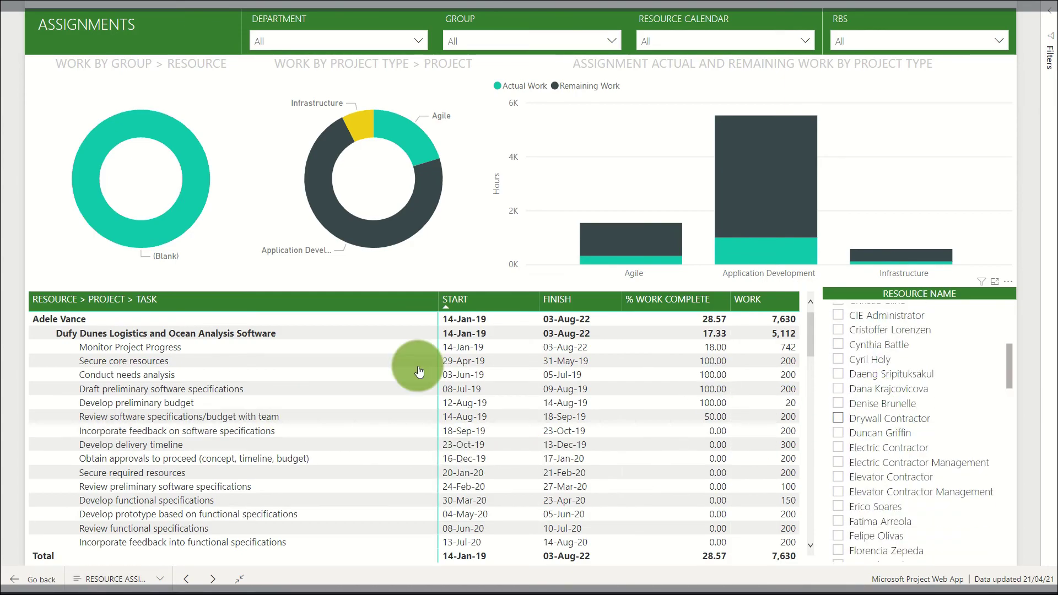
left_click(241, 393)
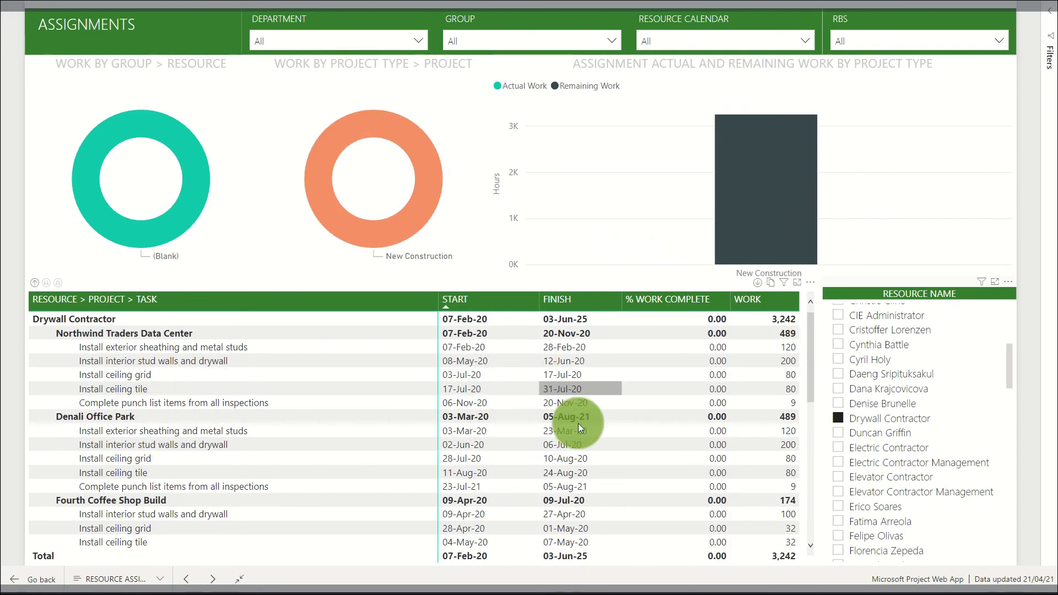
left_click(97, 573)
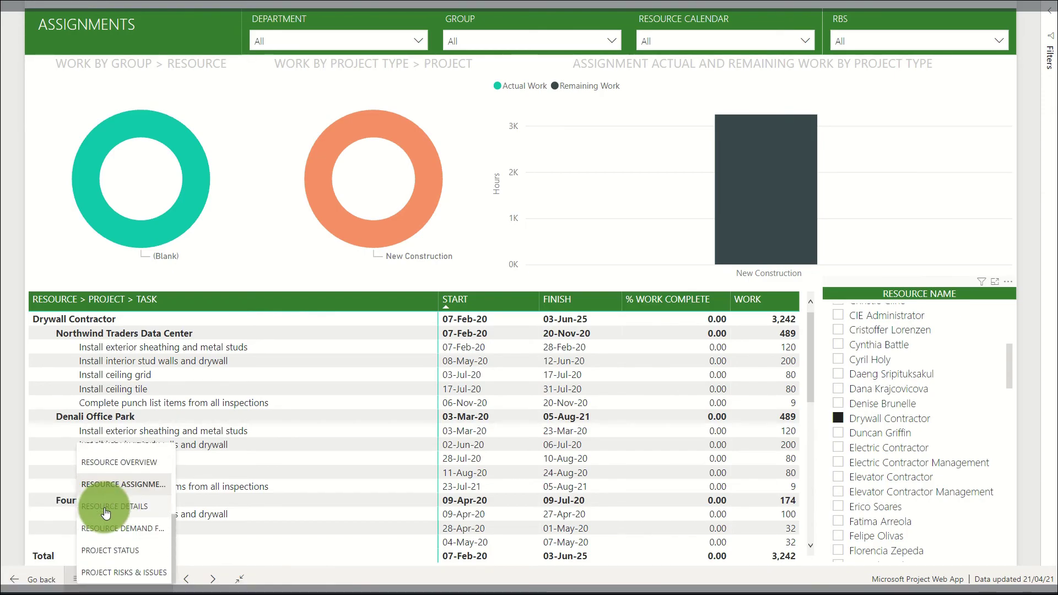
left_click(105, 508)
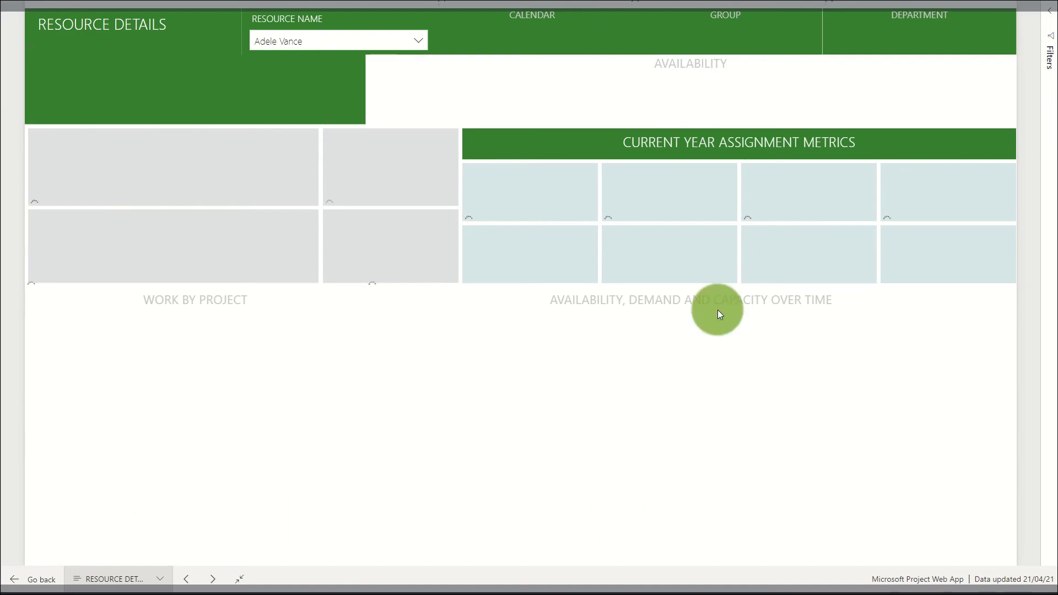
- Review the Resource Name list, keeping the current resource with 839 work hours and 55K cost
left_click(359, 37)
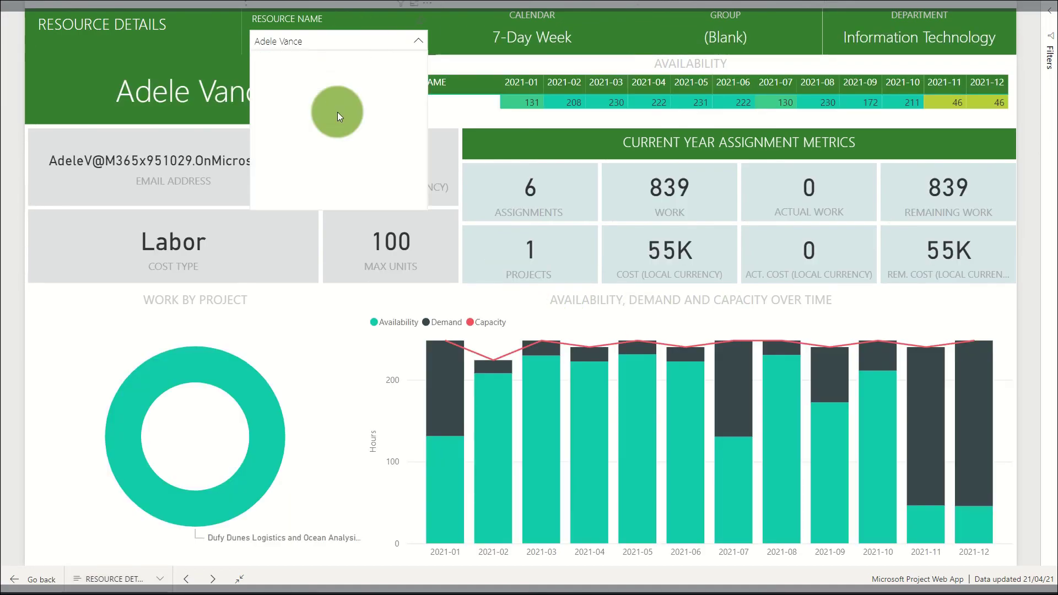
scroll(330, 141, "down", 3)
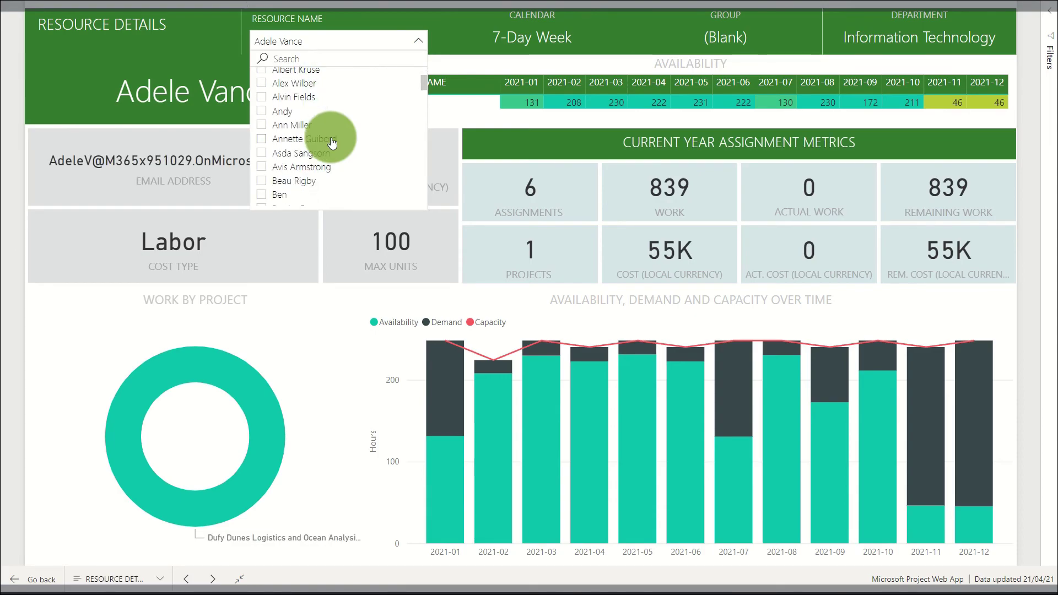
left_click(1022, 129)
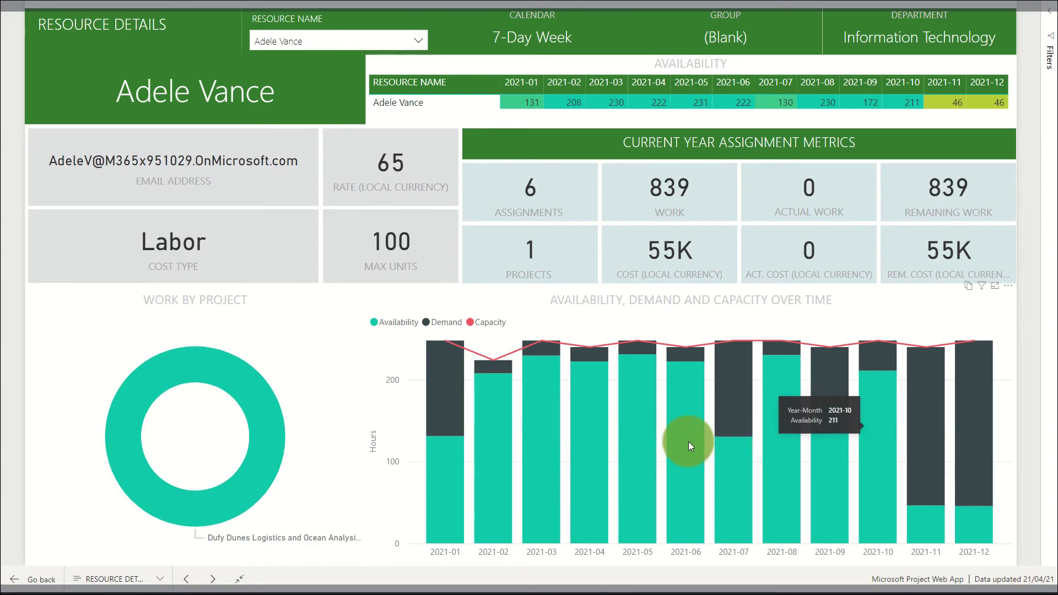
left_click(118, 576)
scroll(140, 512, "down", 3)
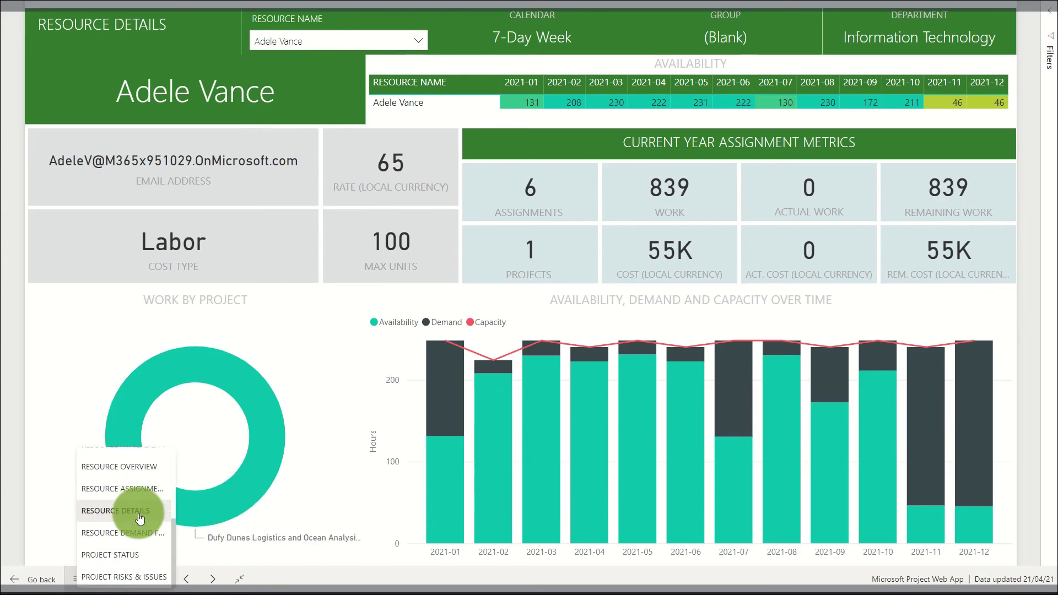
- View the Resource Demand Forecast for New Product Development through April 2023
left_click(135, 535)
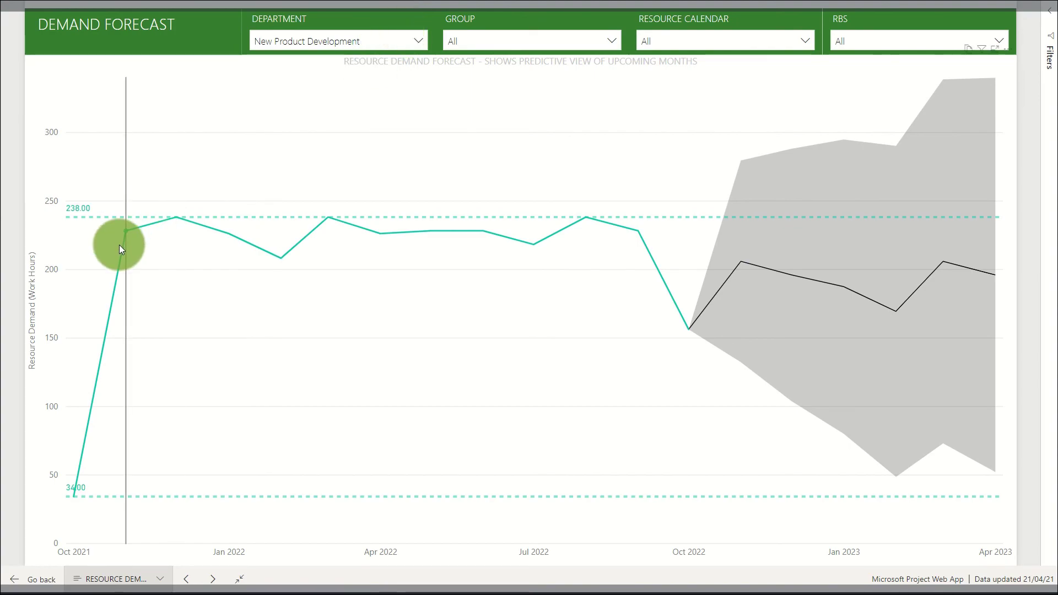
mouse_move(193, 261)
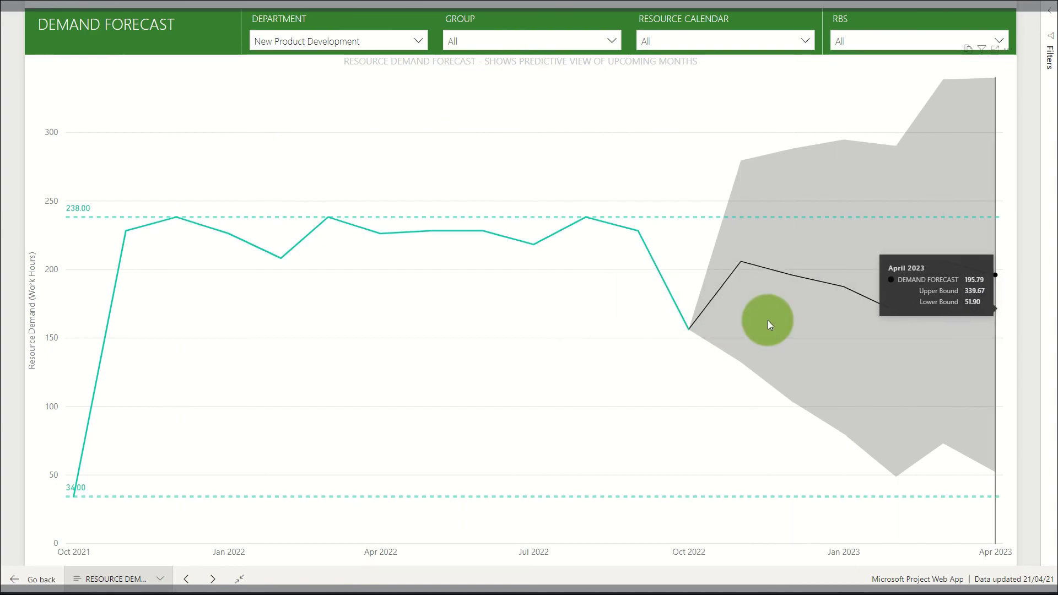
left_click(117, 578)
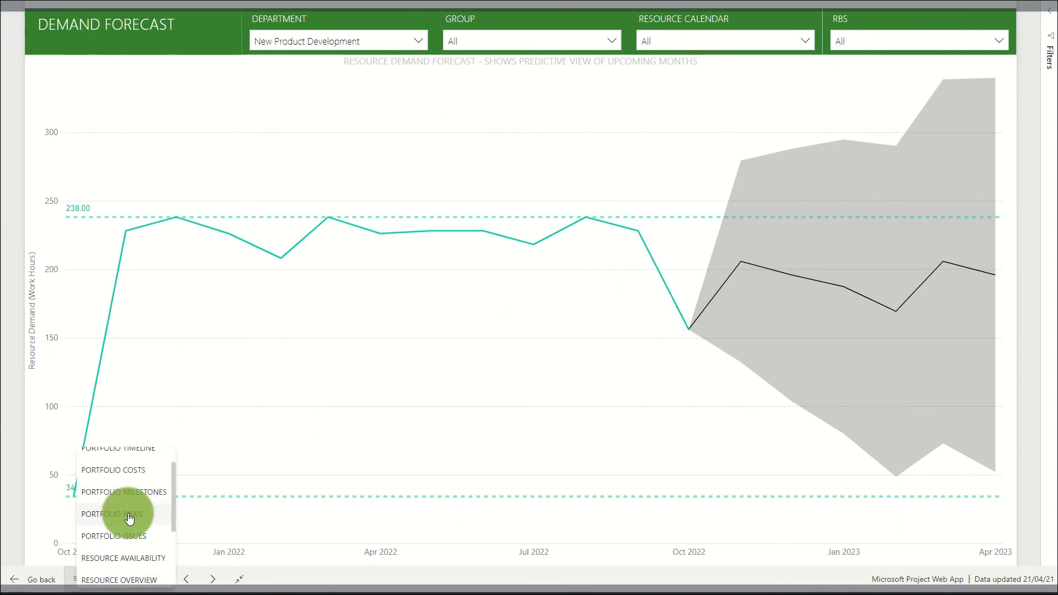
scroll(130, 506, "down", 3)
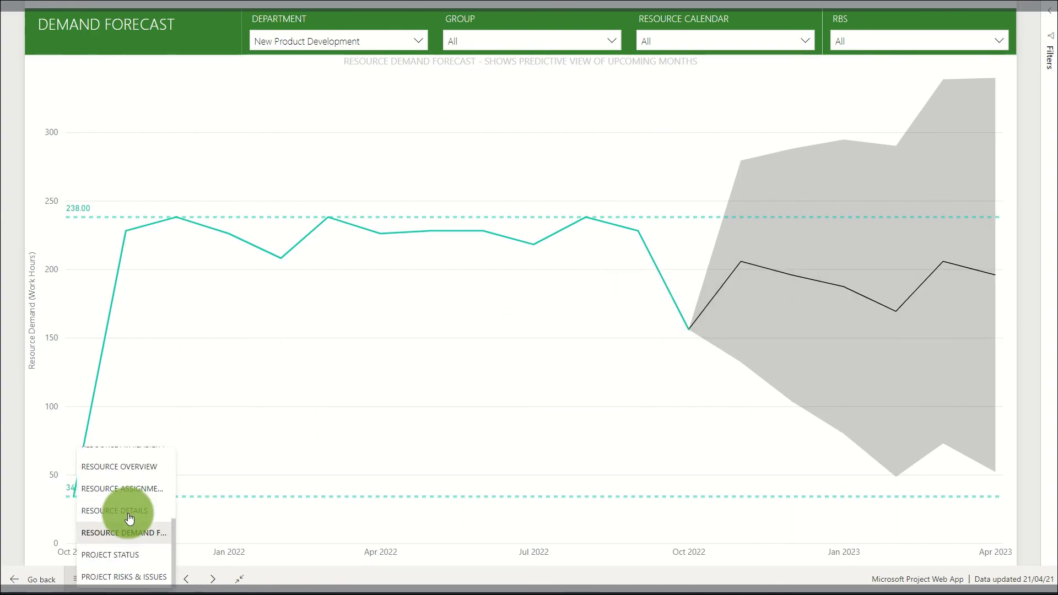
- View the Project Status page, keeping Coho Health Assessment Tool selected in the Project dropdown
left_click(148, 556)
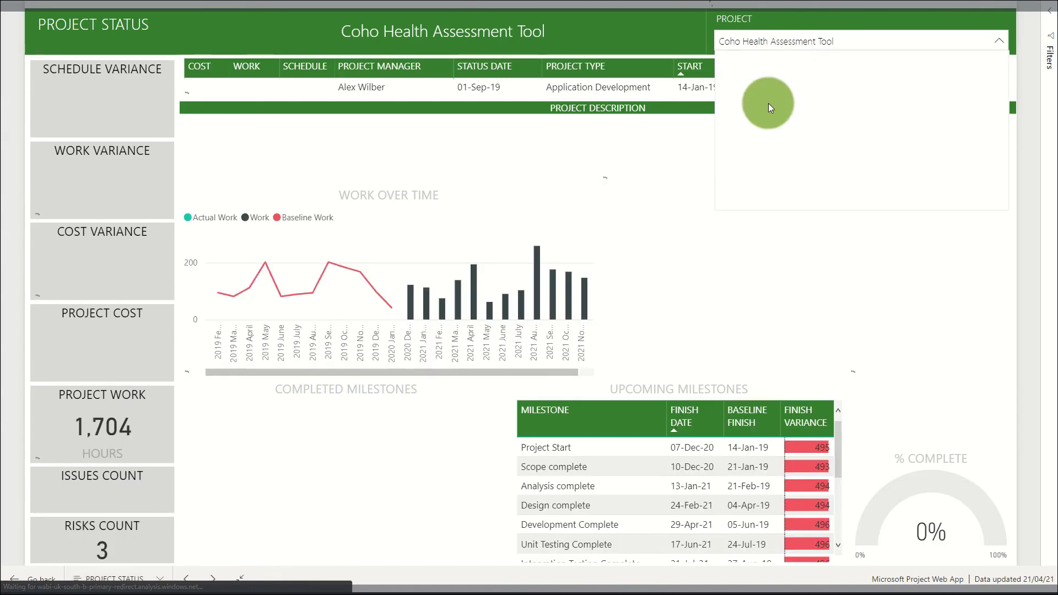
left_click(771, 36)
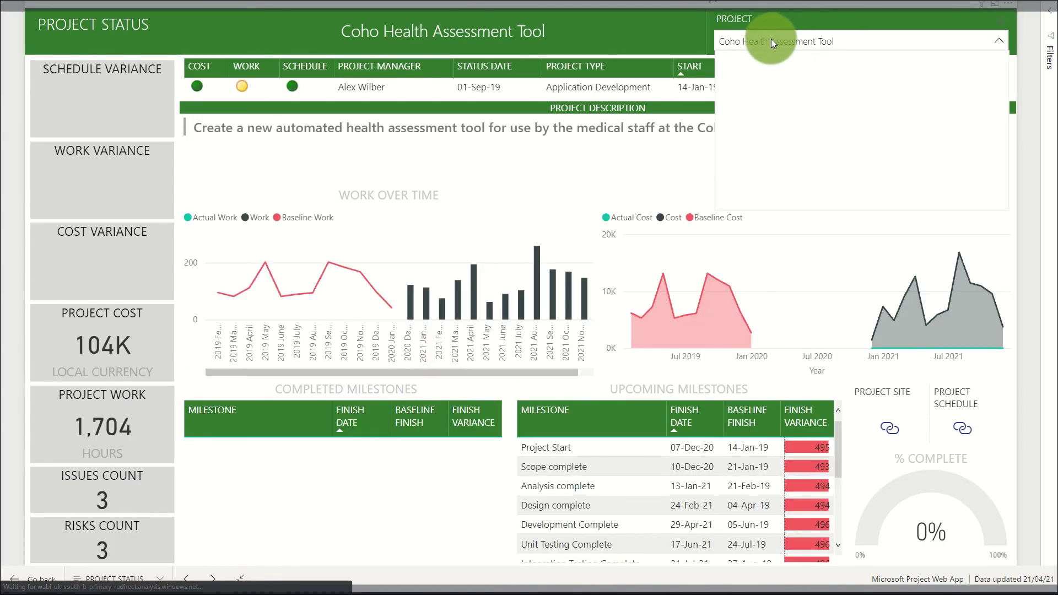
left_click(771, 38)
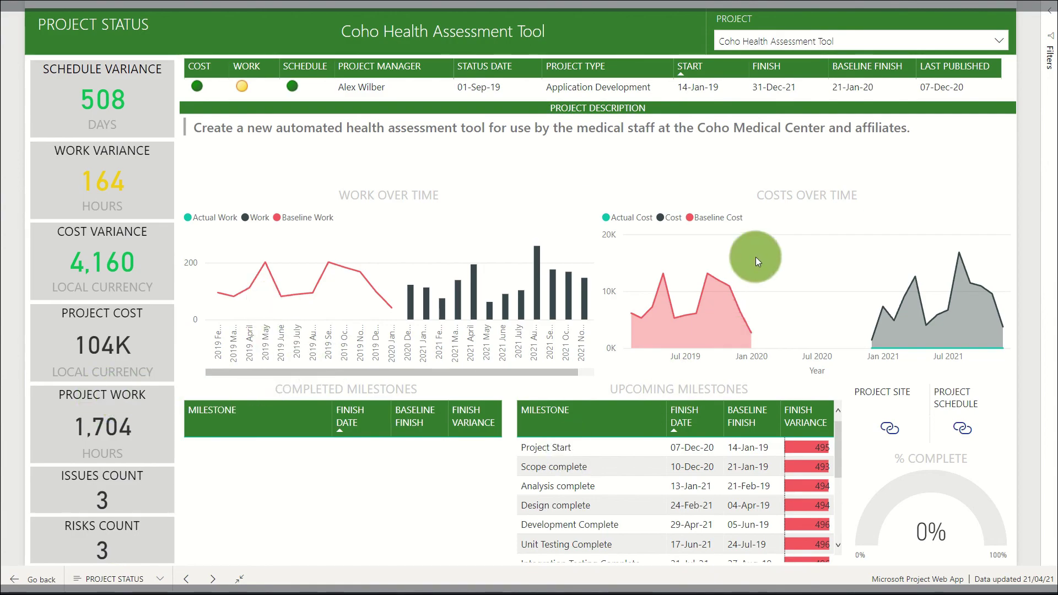
mouse_move(755, 256)
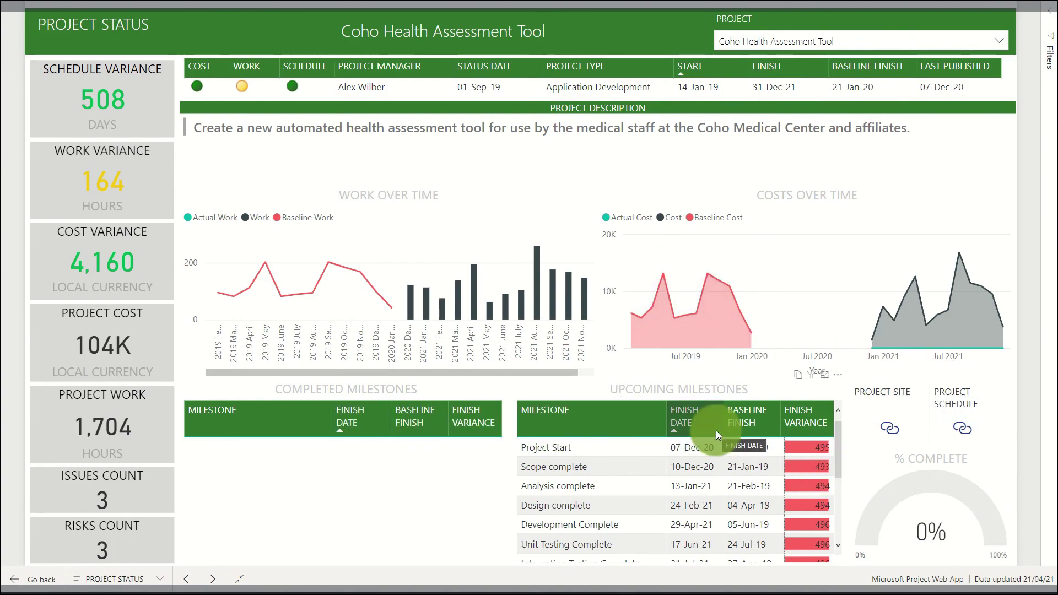
- Switch to the Project Risks & Issues page
left_click(110, 579)
scroll(122, 551, "down", 5)
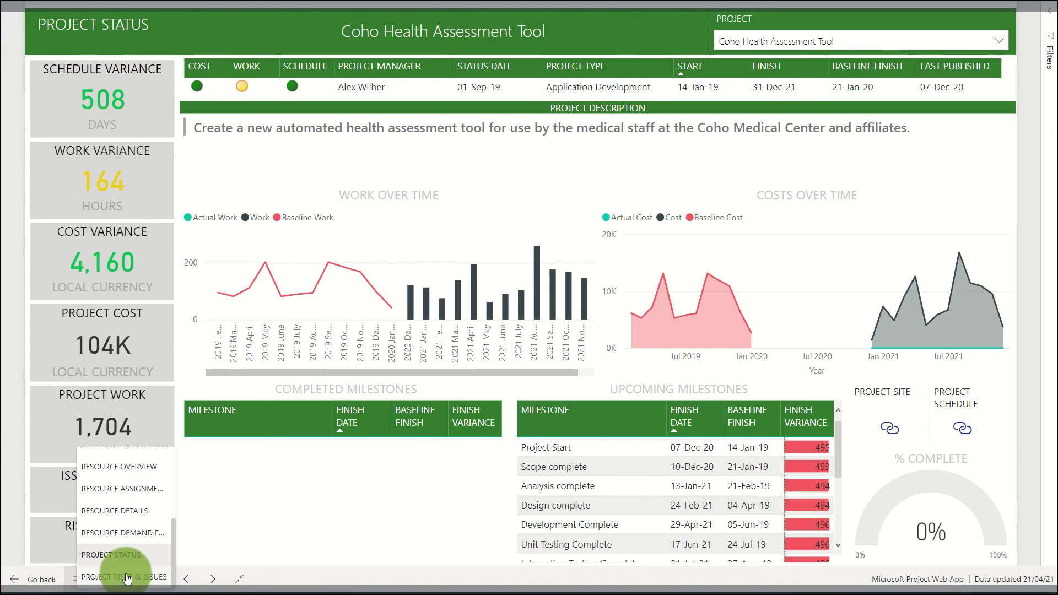
left_click(127, 577)
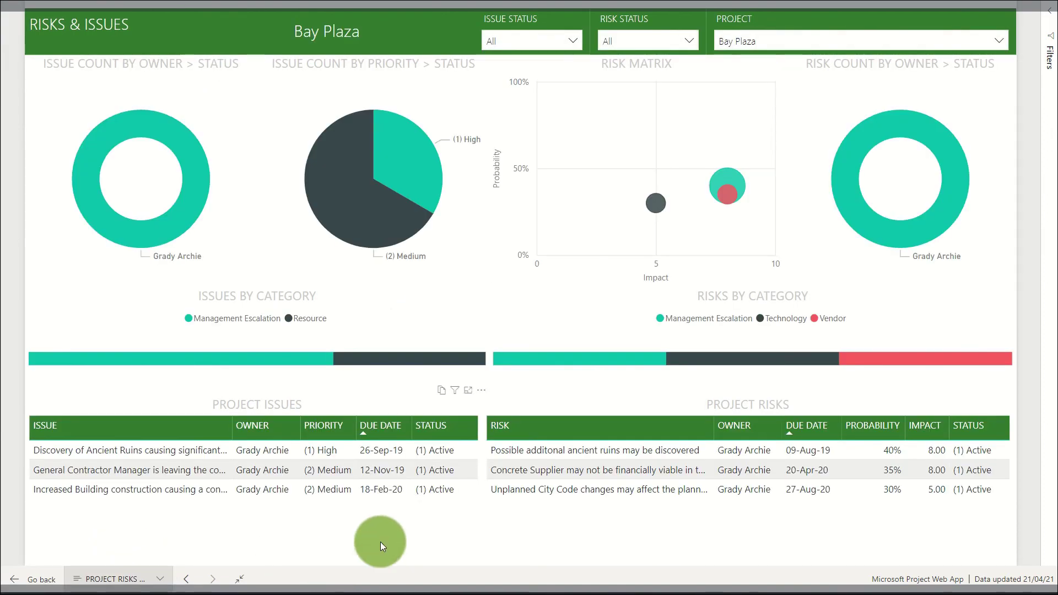